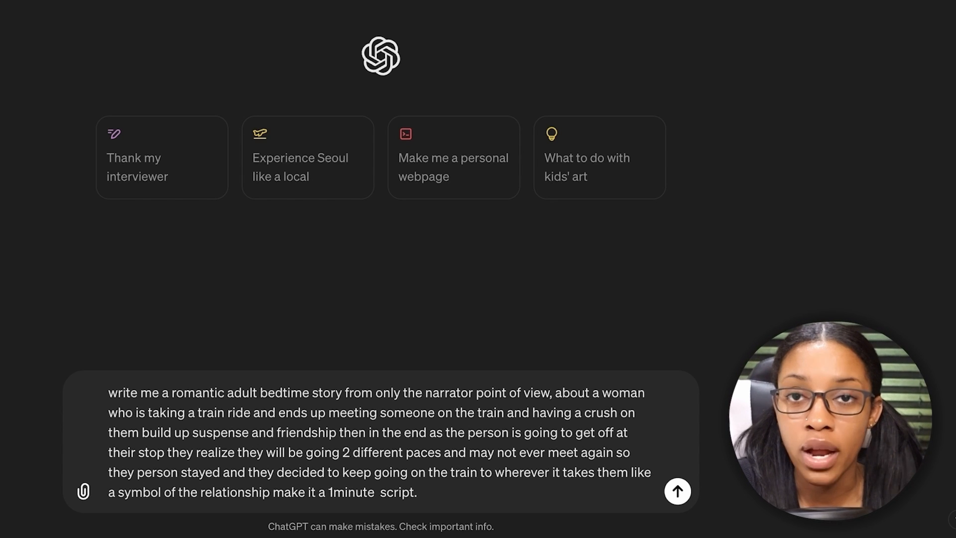
- Submit the prompt for a 1-minute romantic adult bedtime story script about a woman on a train, and read through the generated story
key("Return")
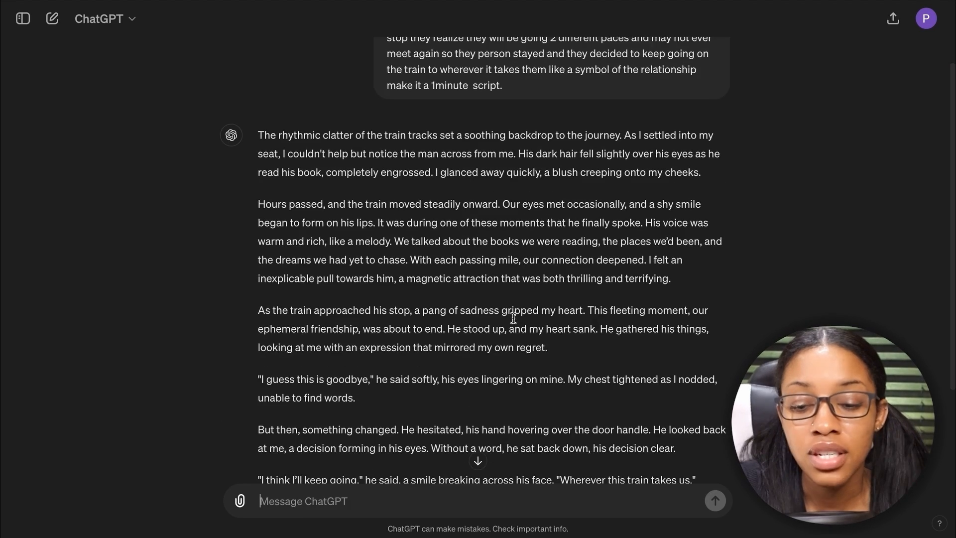
scroll(514, 317, "down", 3)
scroll(512, 316, "up", 2)
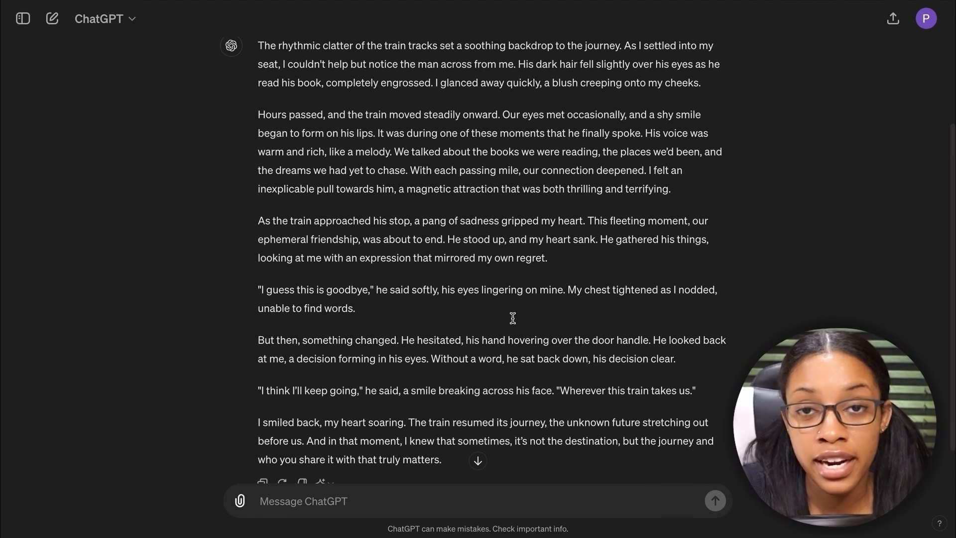
scroll(478, 332, "down", 1)
scroll(477, 333, "up", 3)
scroll(482, 336, "down", 2)
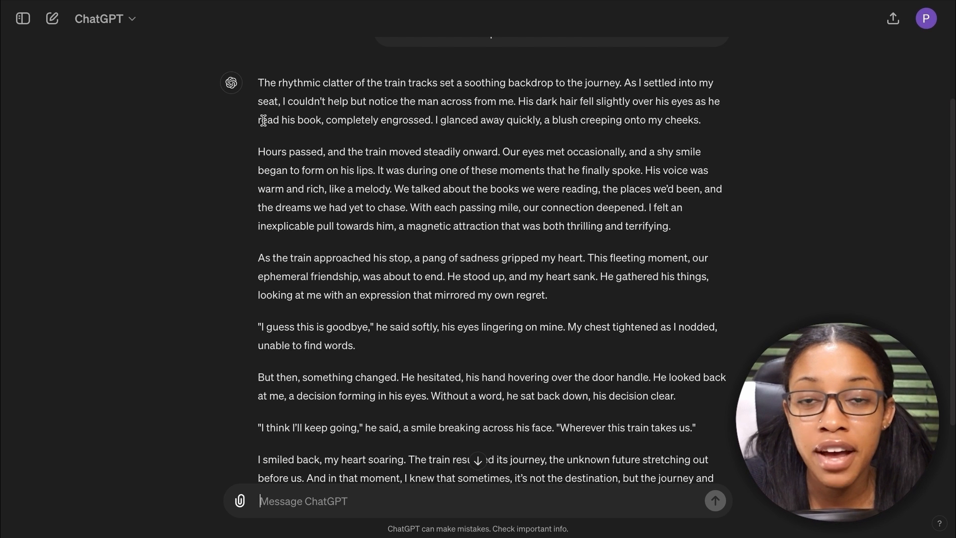
scroll(263, 120, "down", 3)
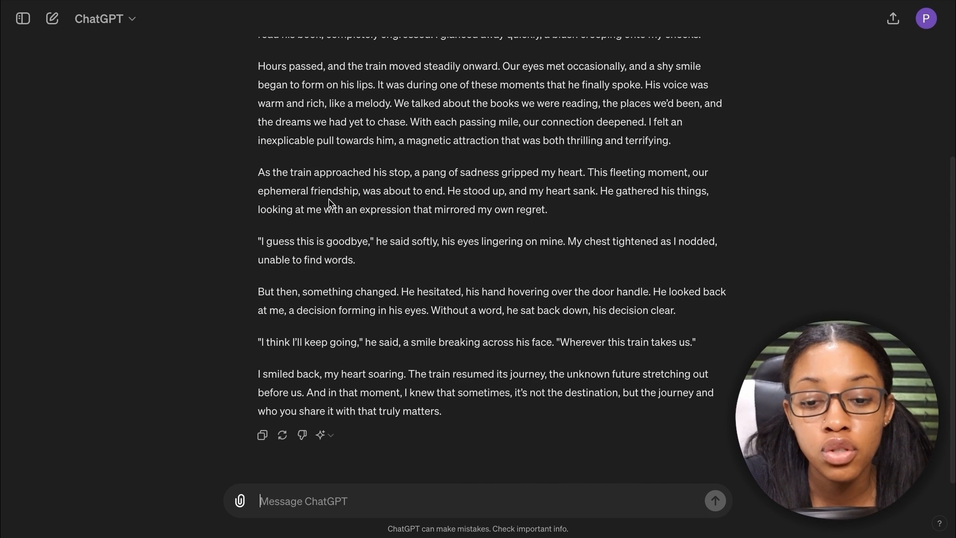
scroll(329, 202, "up", 3)
scroll(326, 238, "down", 2)
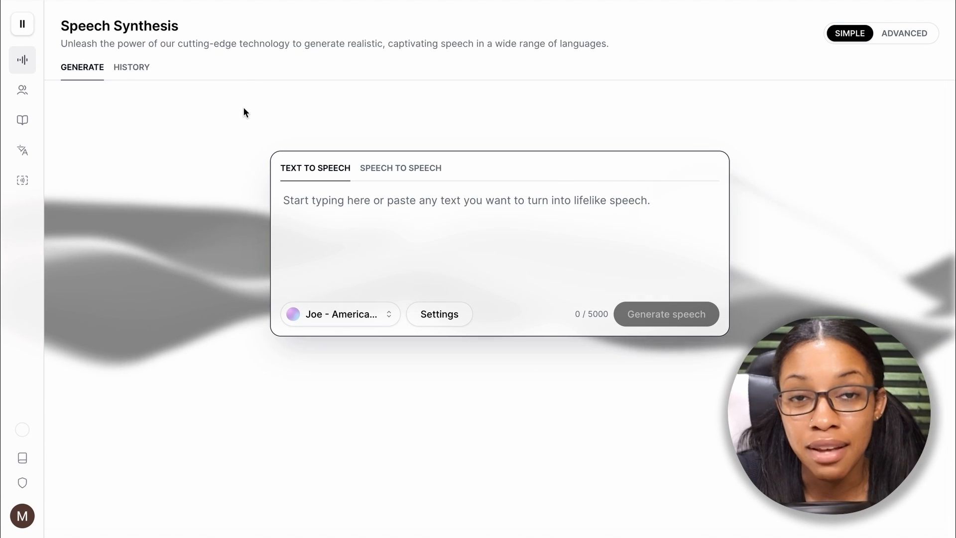
- Copy the whole train story from ChatGPT and paste it into the ElevenLabs Speech Synthesis text-to-speech box
left_click_drag(77, 31, 237, 36)
mouse_move(42, 79)
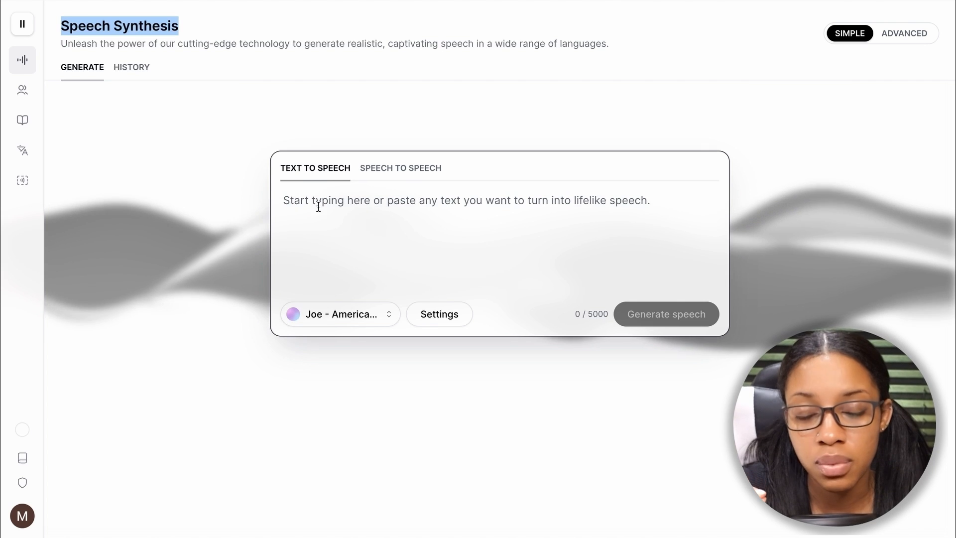
left_click(338, 215)
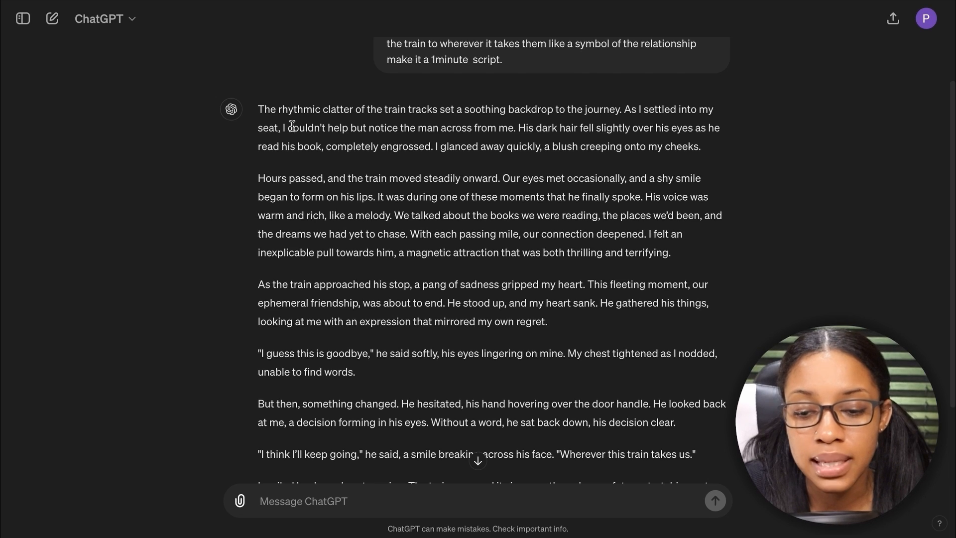
left_click_drag(258, 107, 418, 322)
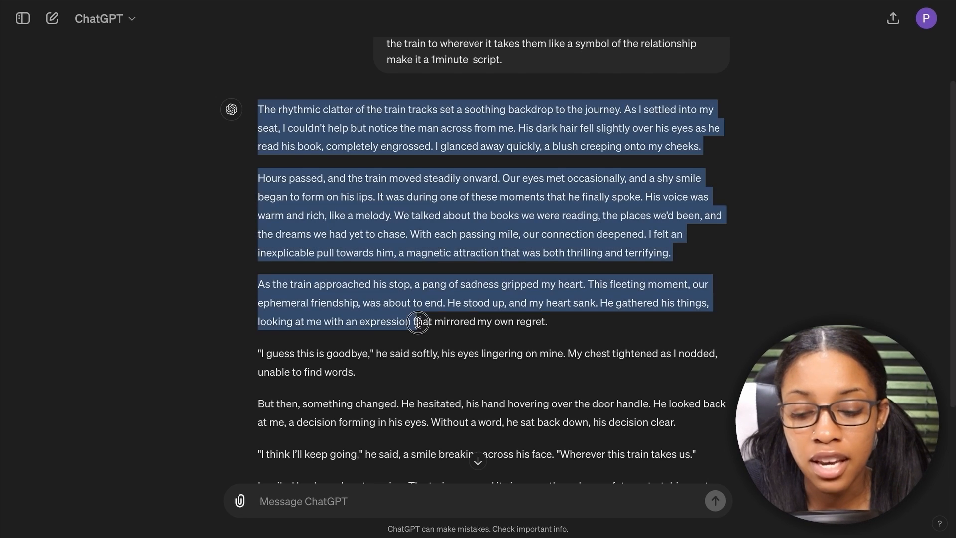
left_click_drag(470, 357, 594, 509)
key("ctrl+c")
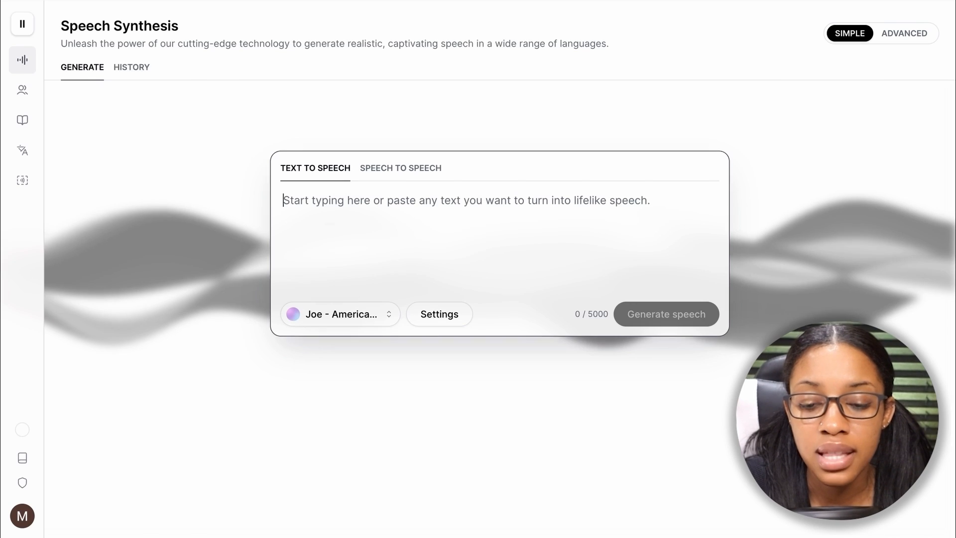
left_click(358, 193)
key("ctrl+v")
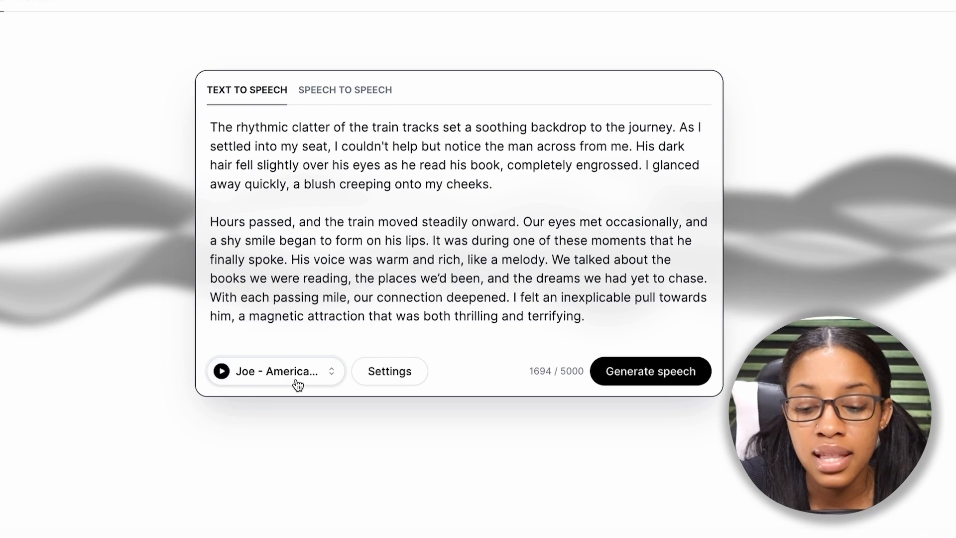
- Choose the voice "Julia - soft and shy" for the text-to-speech narration
left_click(324, 378)
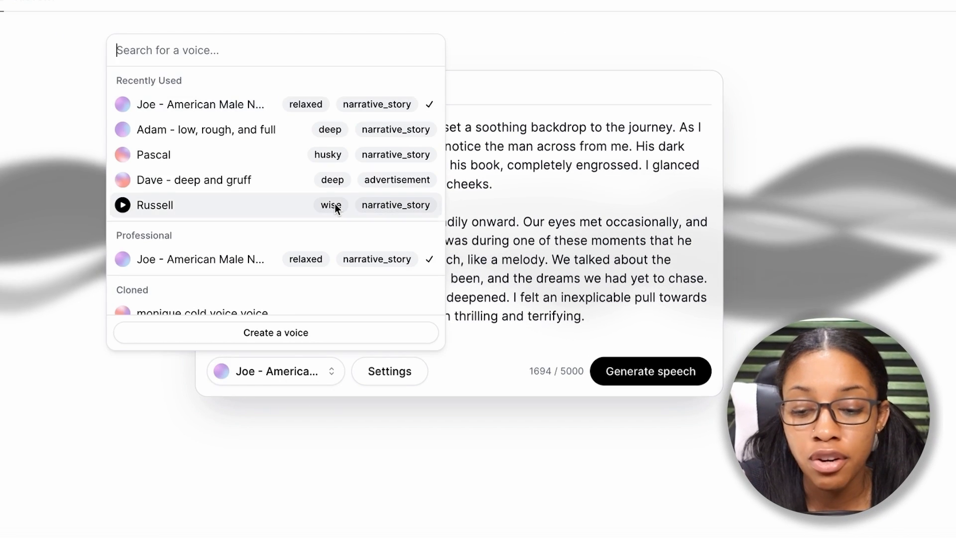
scroll(335, 206, "down", 20)
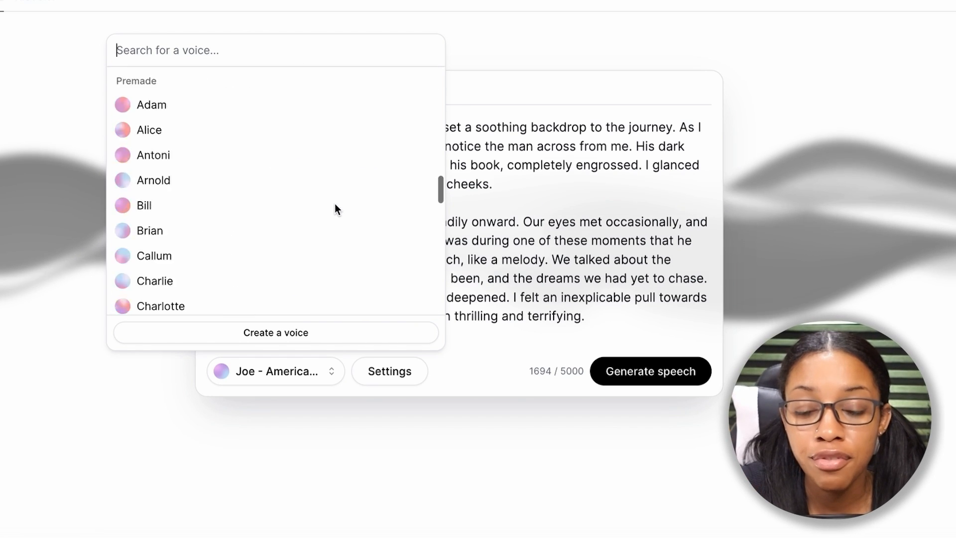
scroll(334, 208, "down", 5)
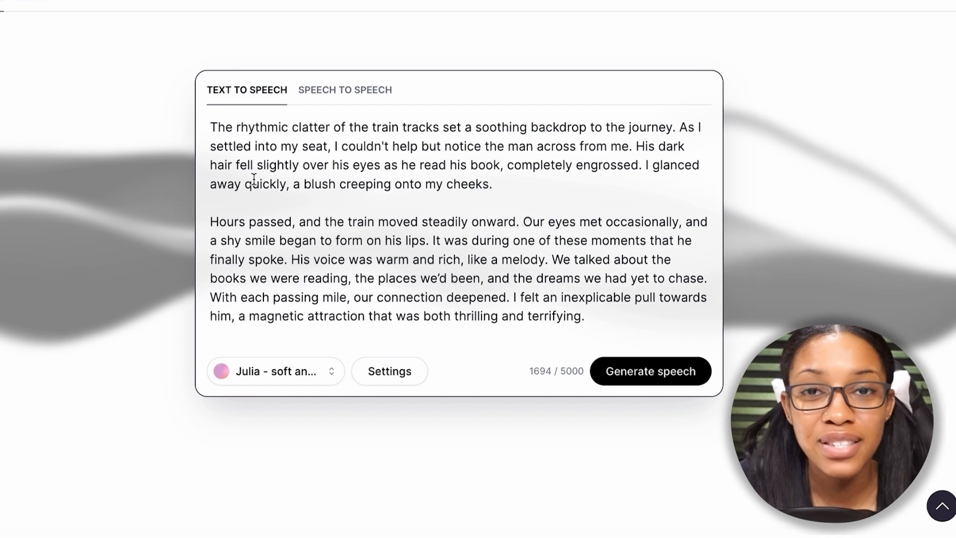
- Add a welcome and breathing intro, plus "relax your mind and don't tense your body let the story guide you to bed" after the story's first paragraph
scroll(320, 237, "down", 4)
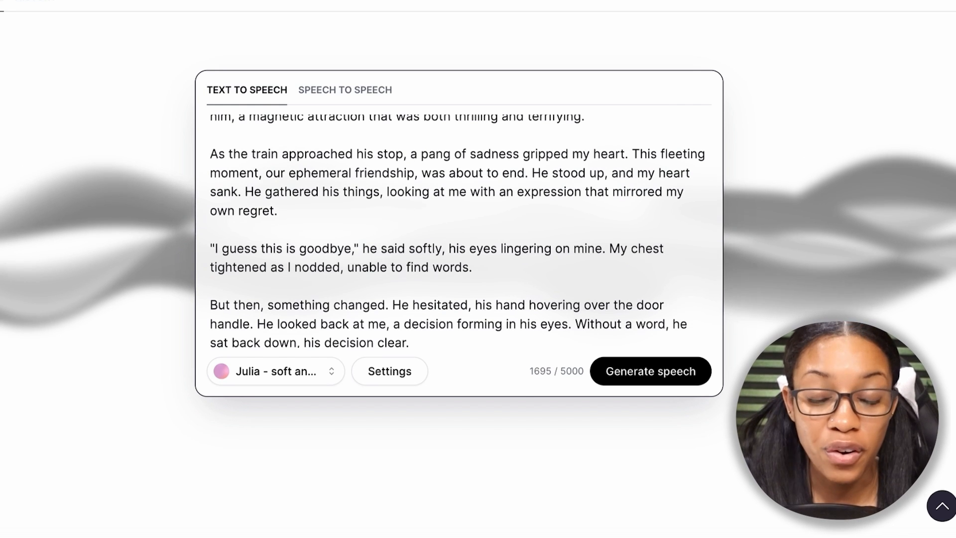
scroll(302, 256, "up", 4)
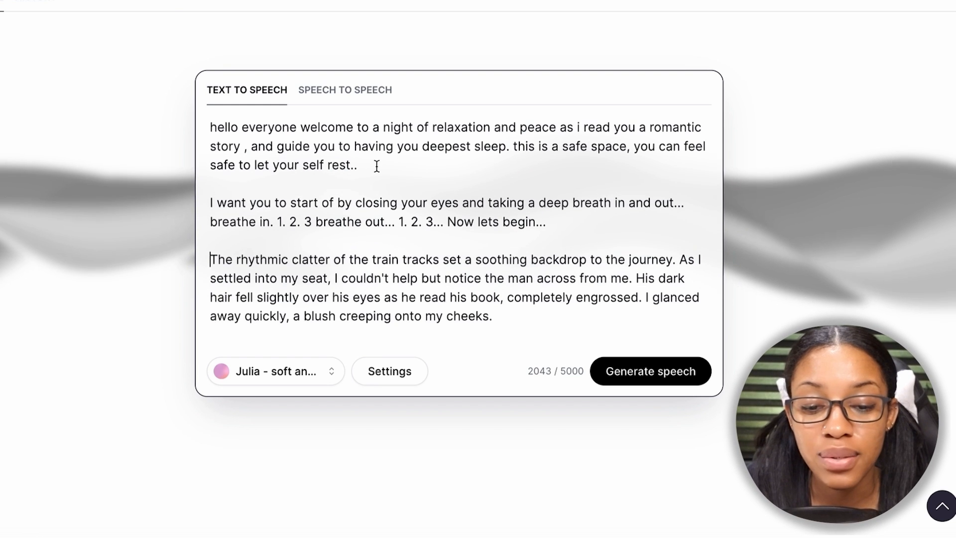
left_click(494, 314)
type("relax your mind and don't tense your body let the story guide you to bed")
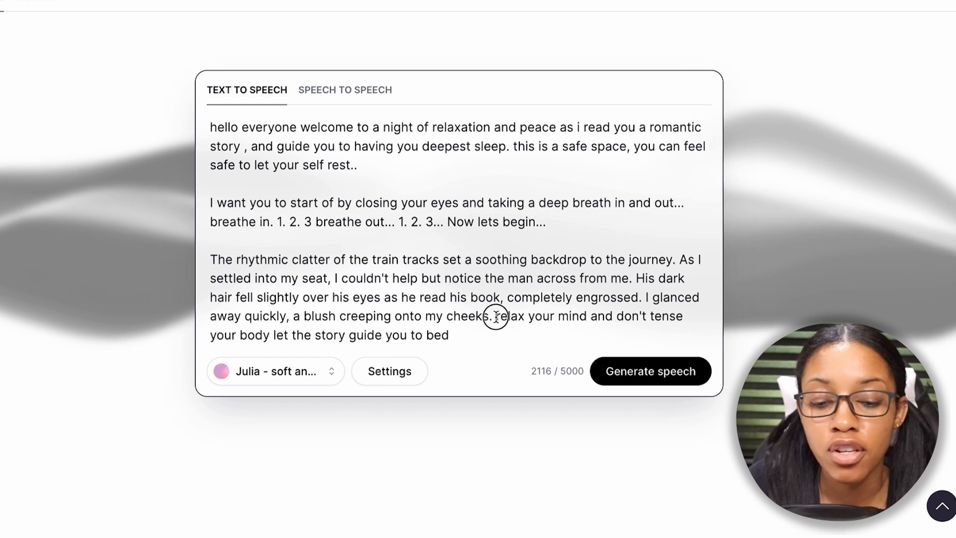
left_click_drag(495, 316, 505, 333)
scroll(505, 333, "down", 1)
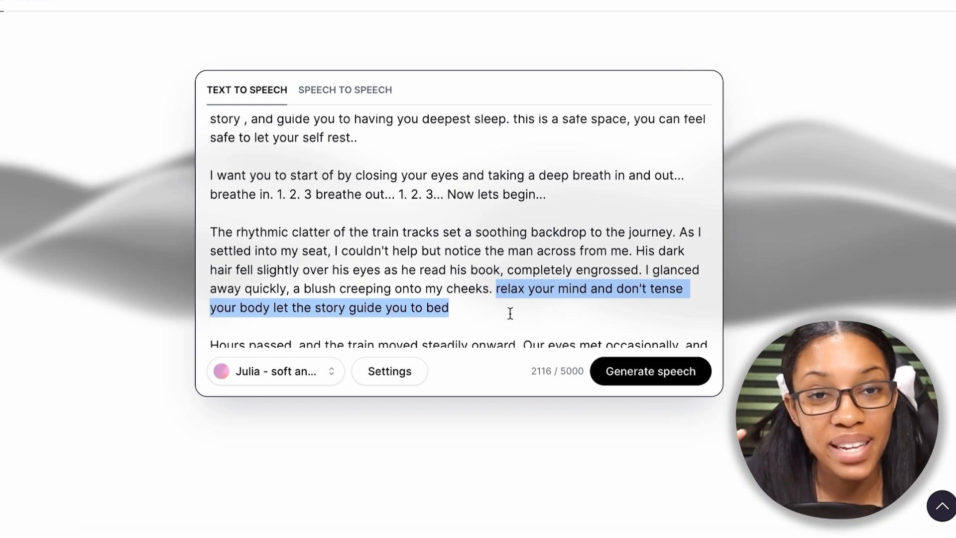
scroll(509, 314, "down", 1)
scroll(498, 274, "up", 3)
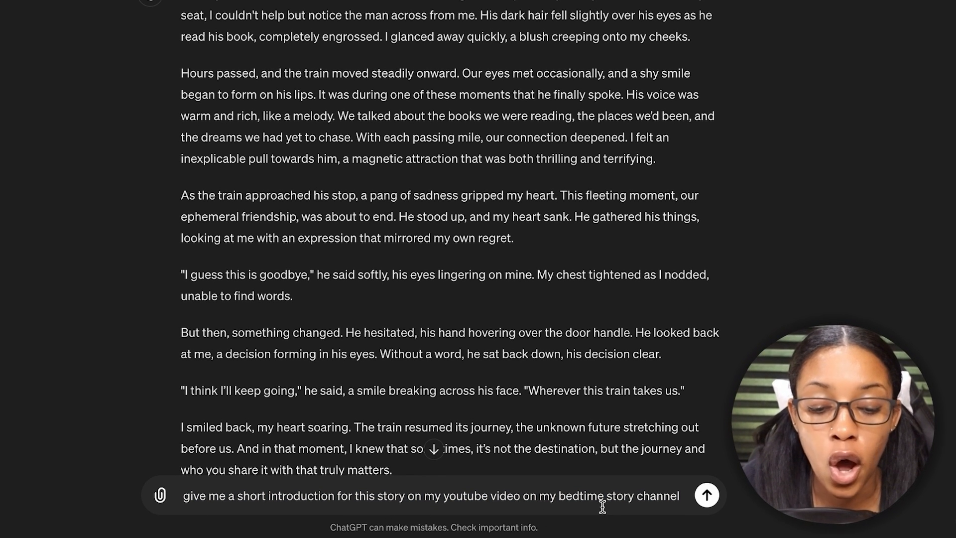
- In ChatGPT, request a short introduction for this story on the YouTube bedtime story channel, and highlight the generated introduction
left_click(707, 495)
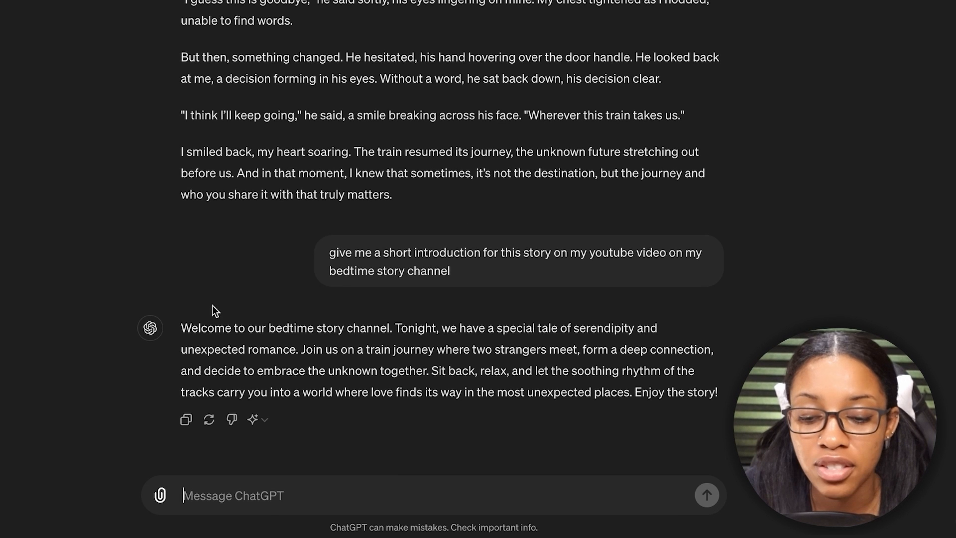
left_click_drag(183, 324, 704, 411)
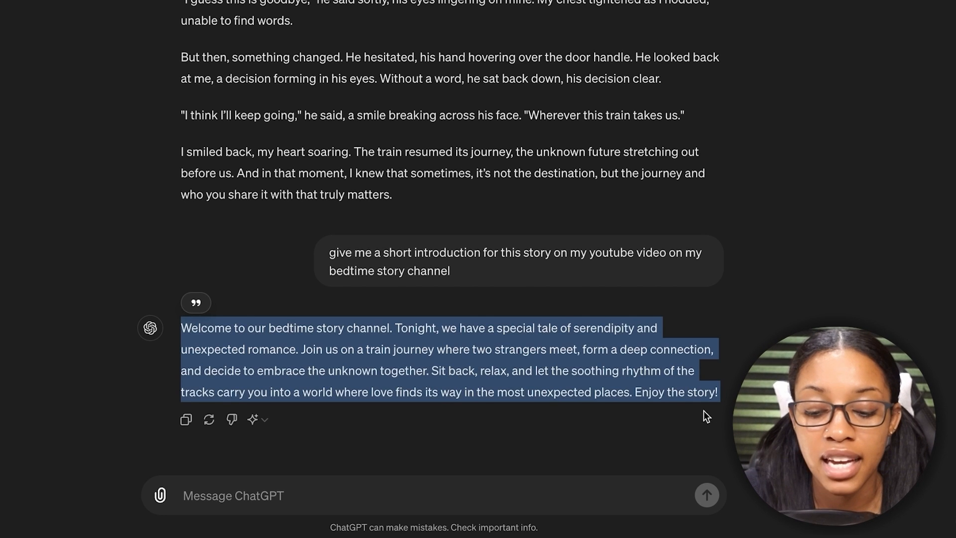
left_click(468, 382)
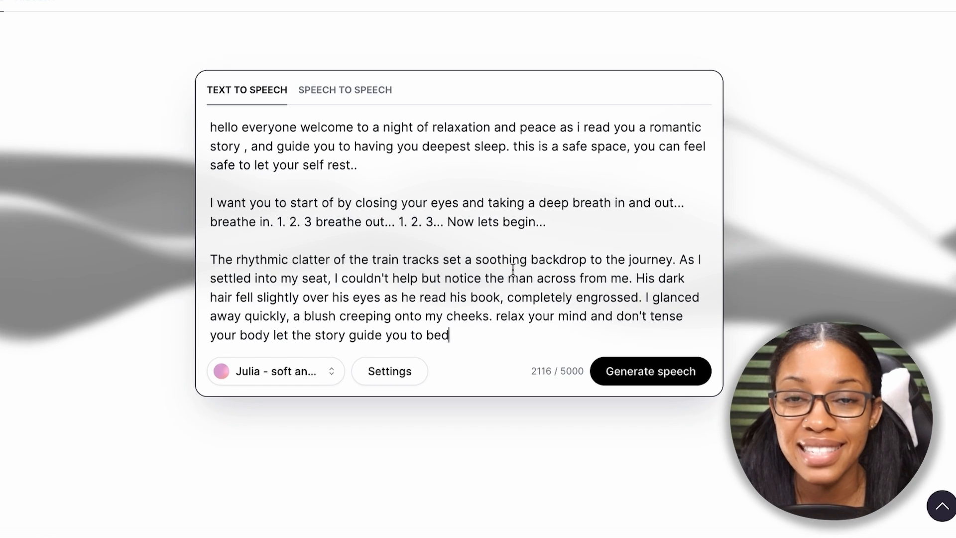
- In ElevenLabs, generate the speech from the finished script and download the audio after a short preview playback
left_click(649, 370)
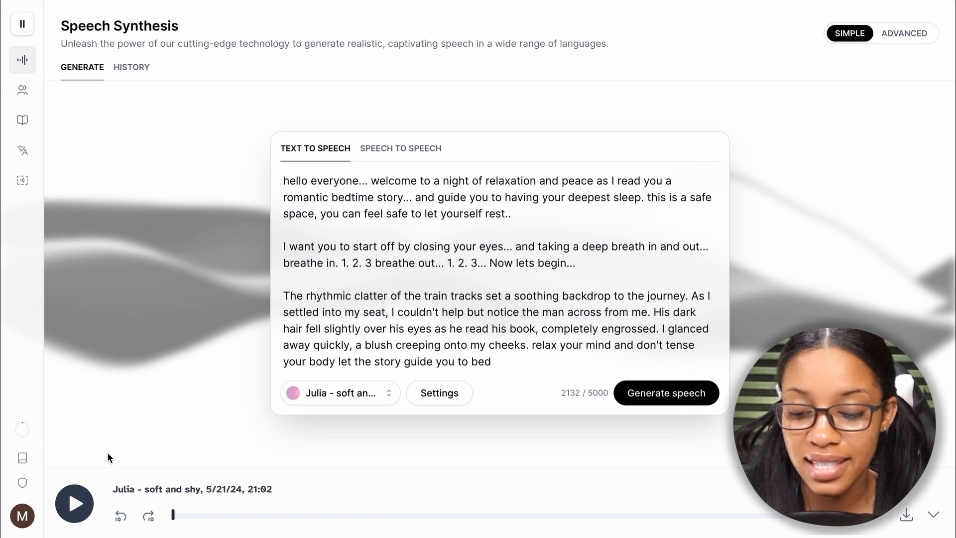
left_click(75, 503)
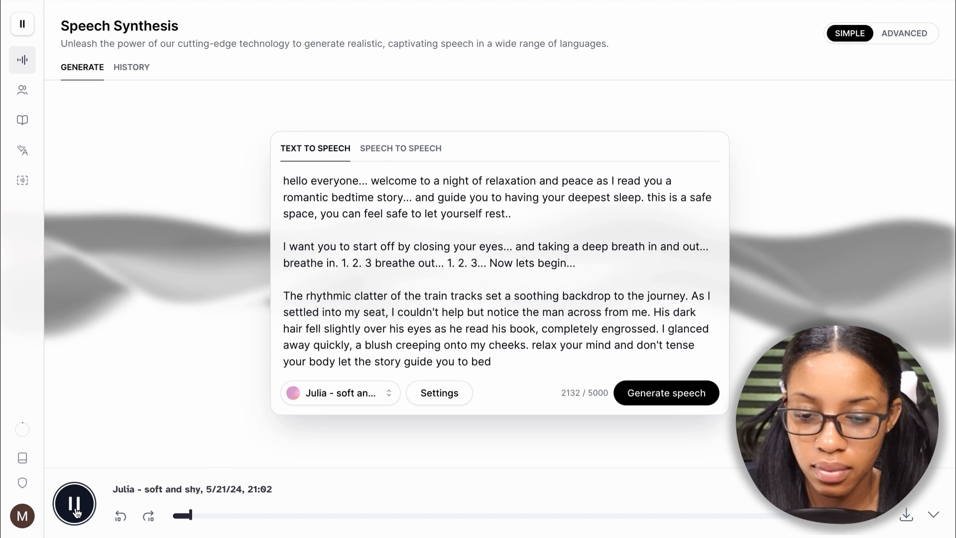
left_click(75, 504)
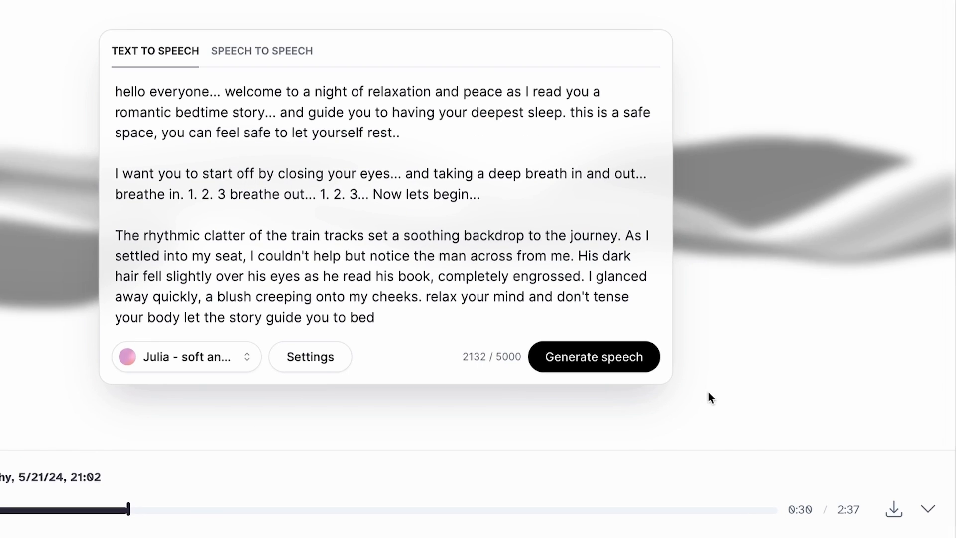
left_click(893, 510)
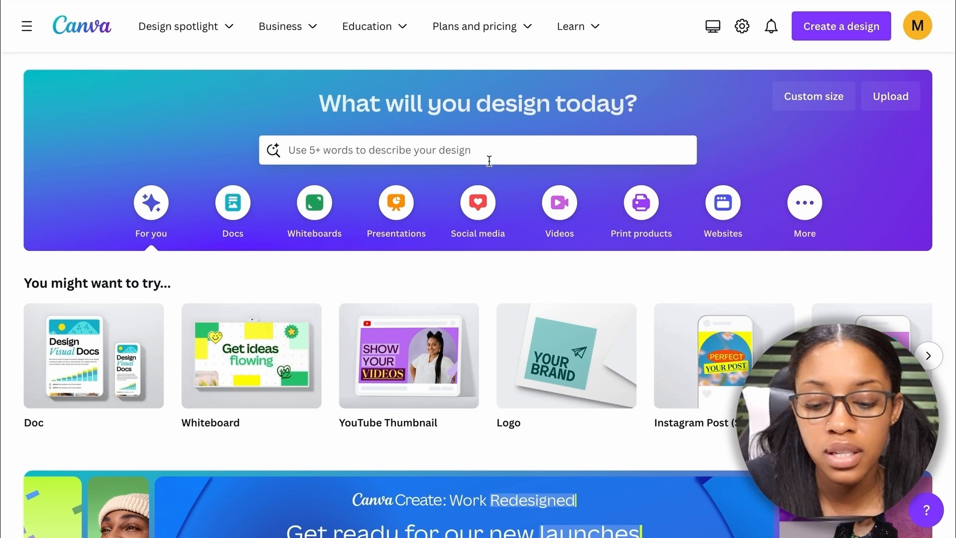
- In Canva, look up "youtube video" and create a blank YouTube Video Chapter design
left_click(489, 161)
type("youtube video")
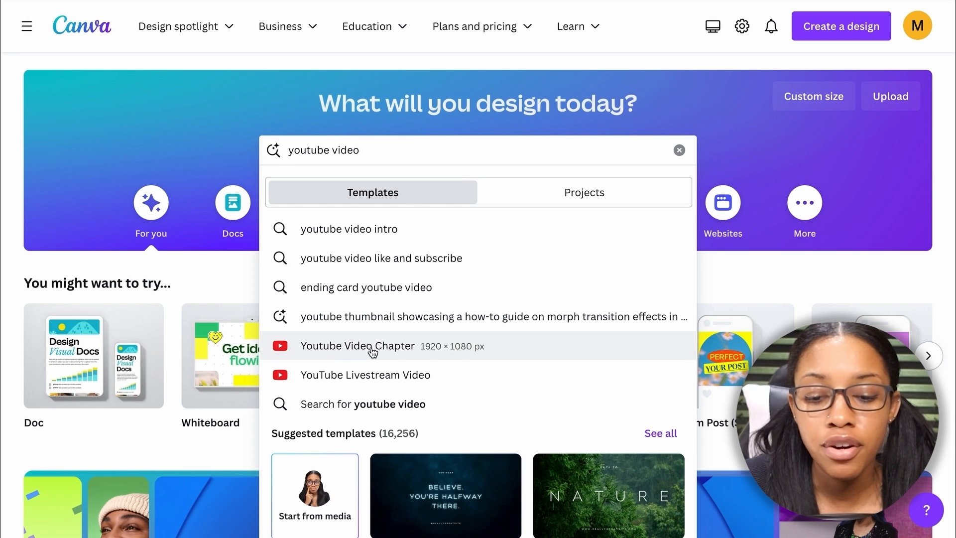
left_click(336, 348)
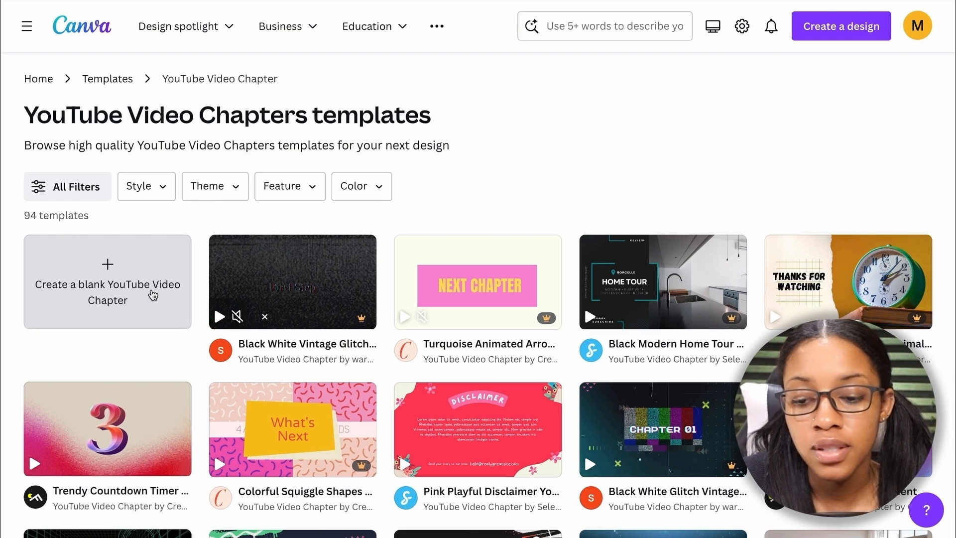
left_click(153, 295)
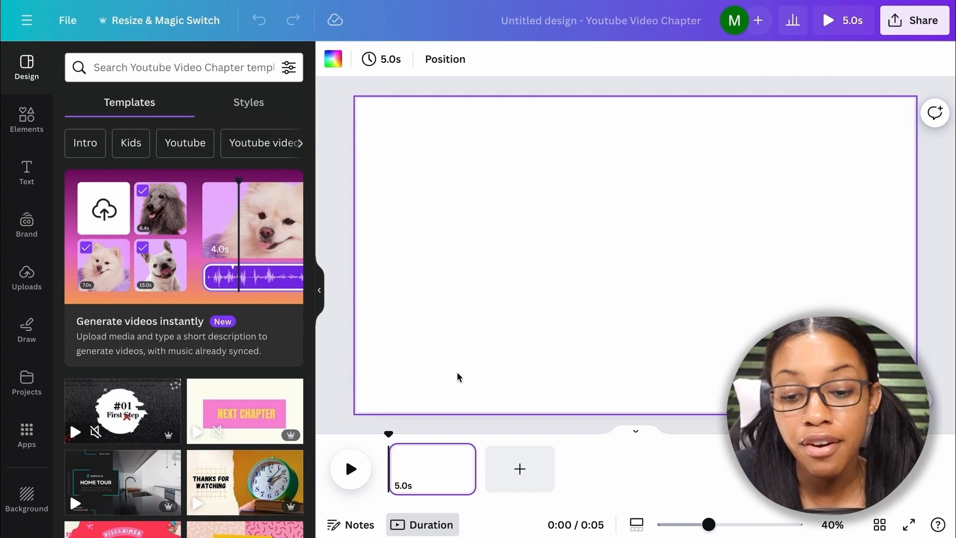
- Add the uploaded ElevenLabs_2024-05-22T00_00_52 narration audio to the timeline and try to lengthen the blank page's clip
left_click(26, 277)
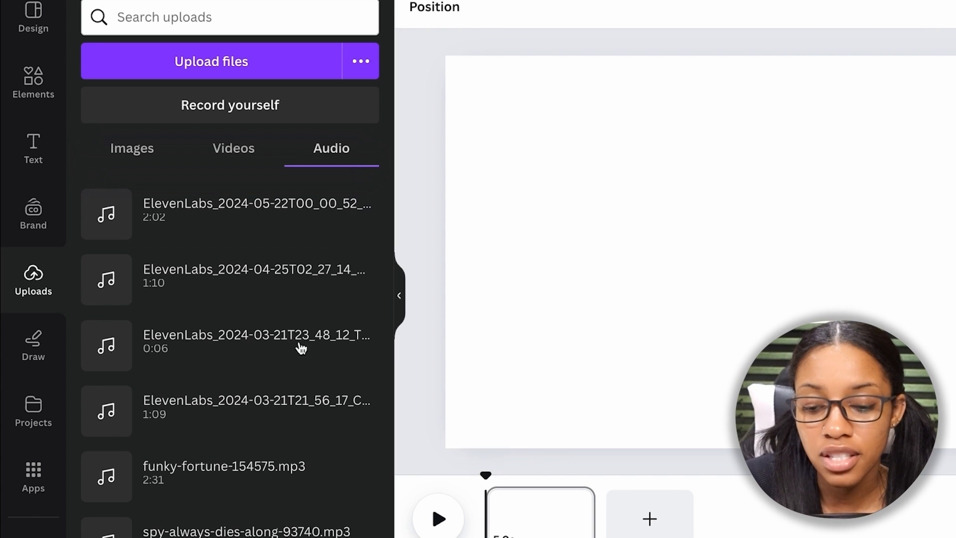
left_click(217, 221)
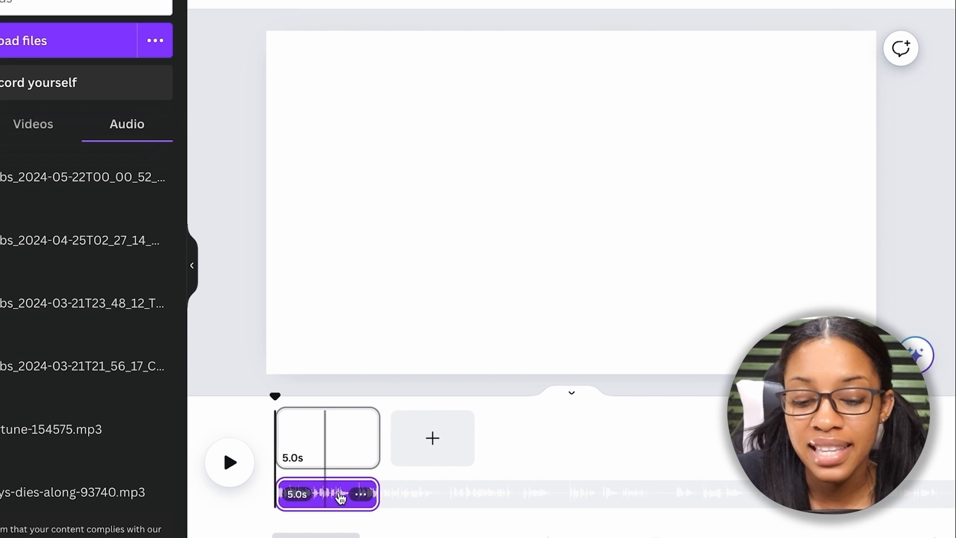
scroll(405, 497, "right", 5)
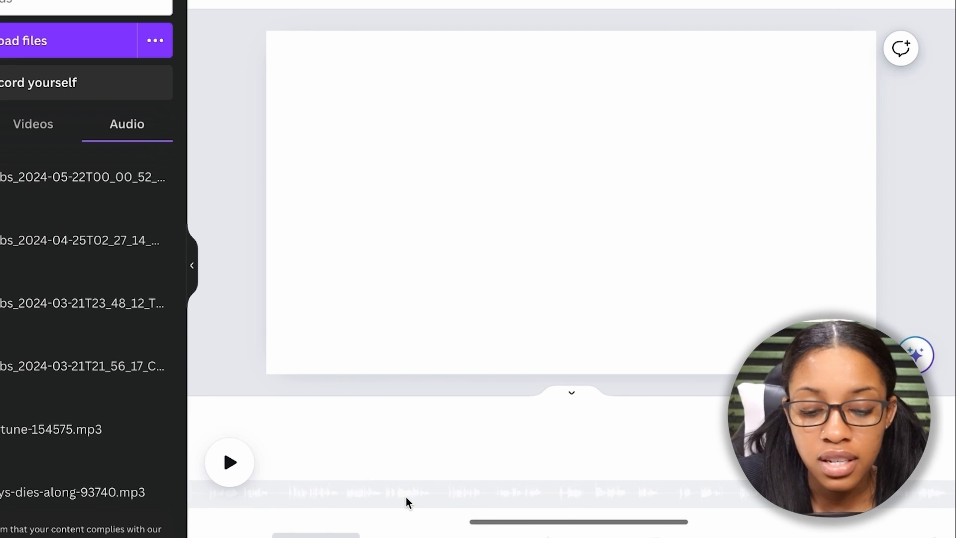
scroll(403, 497, "right", 2)
scroll(401, 497, "left", 8)
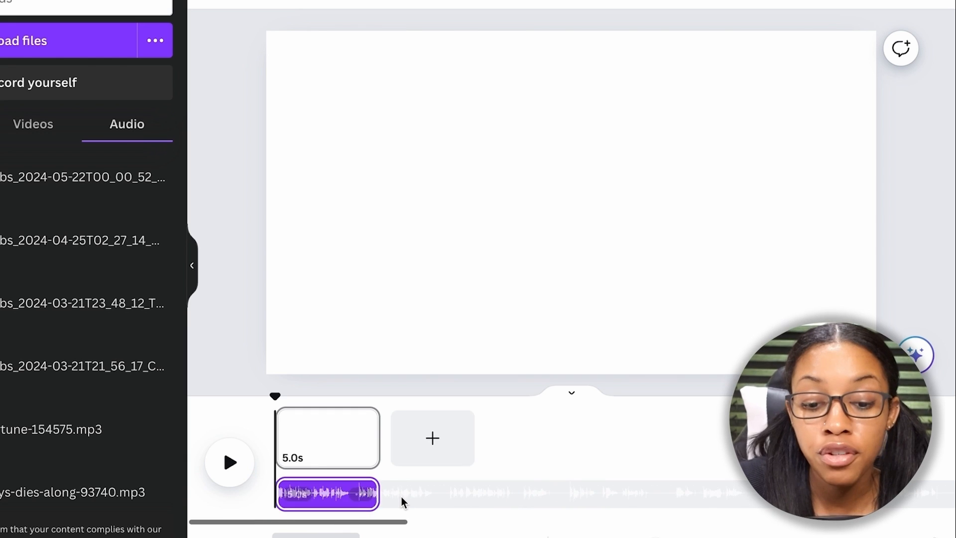
left_click_drag(379, 428, 384, 428)
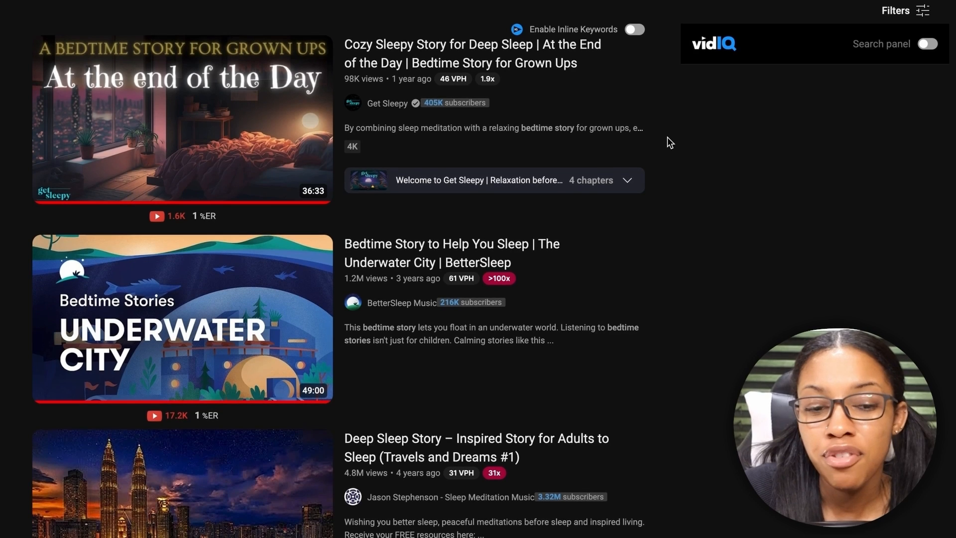
- Switch to YouTube and browse the bedtime story search results for examples of video visuals
scroll(667, 139, "down", 20)
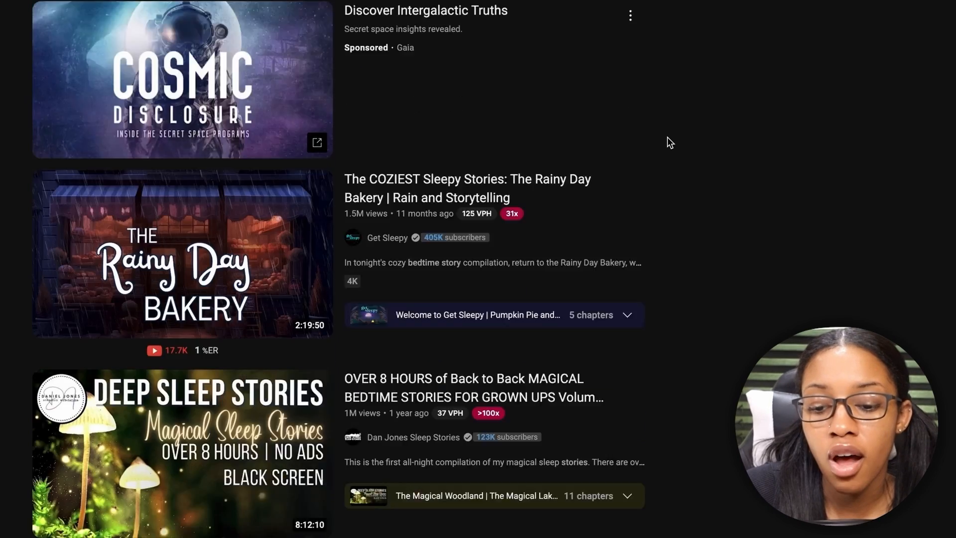
scroll(667, 137, "down", 8)
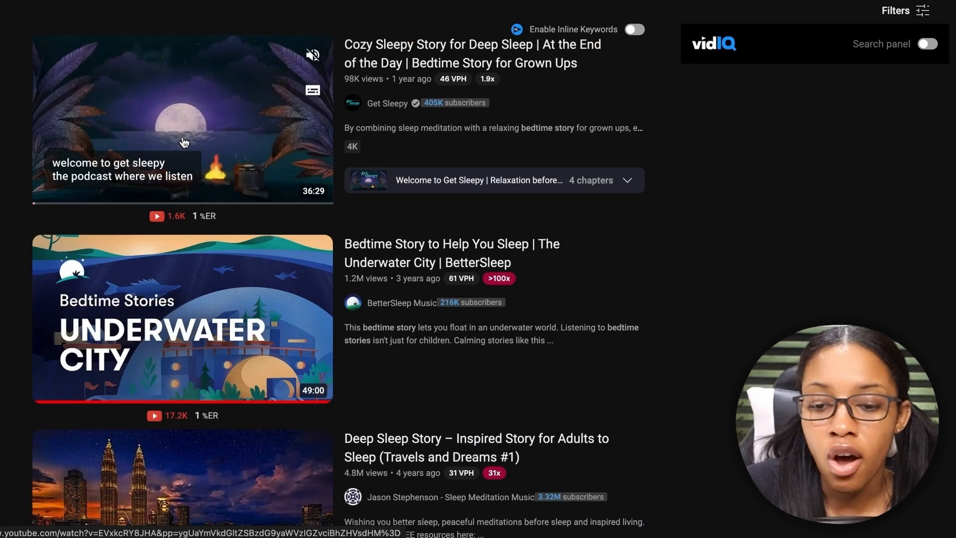
- Preview further bedtime story videos in the YouTube results, from the Underwater City story to The Rainy Day Bakery, to compare their visuals
mouse_move(166, 324)
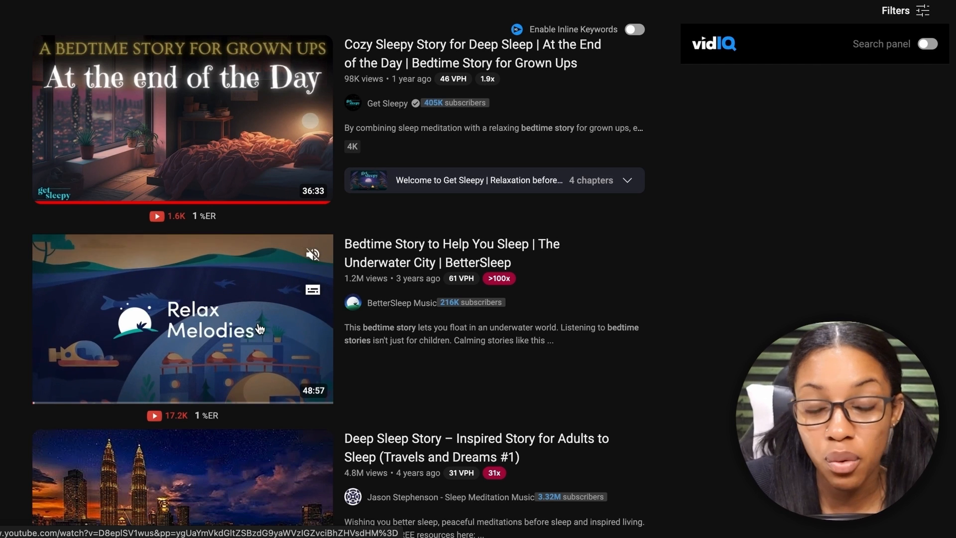
scroll(259, 328, "down", 10)
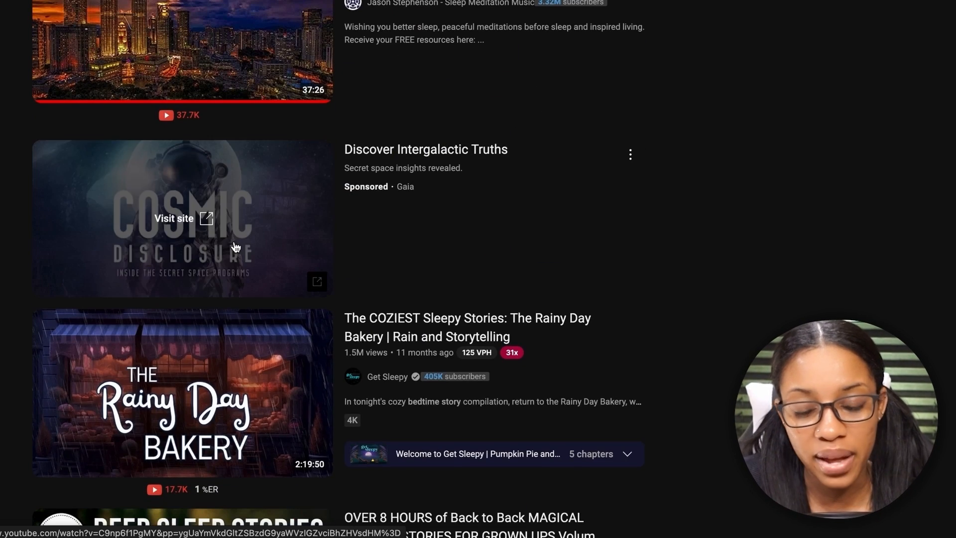
mouse_move(199, 400)
scroll(199, 401, "down", 4)
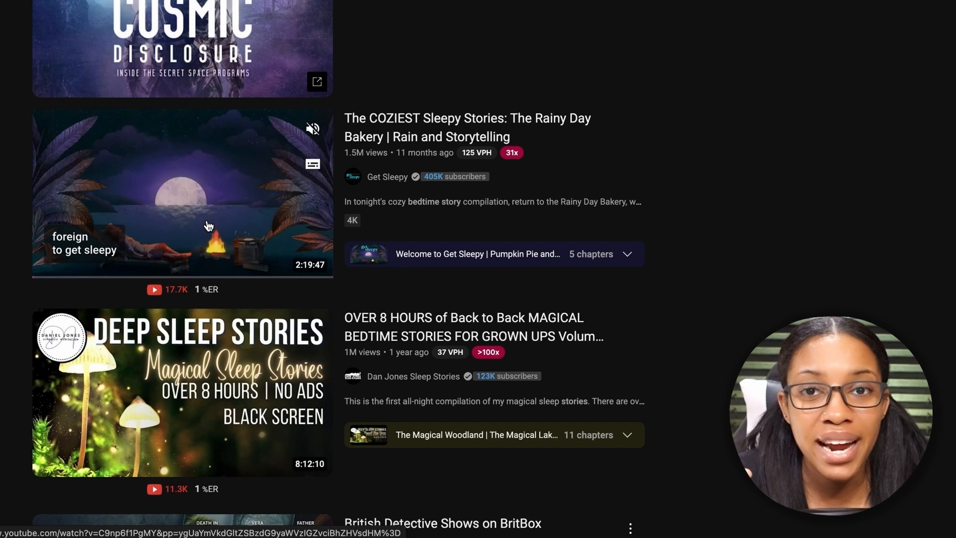
scroll(208, 226, "down", 4)
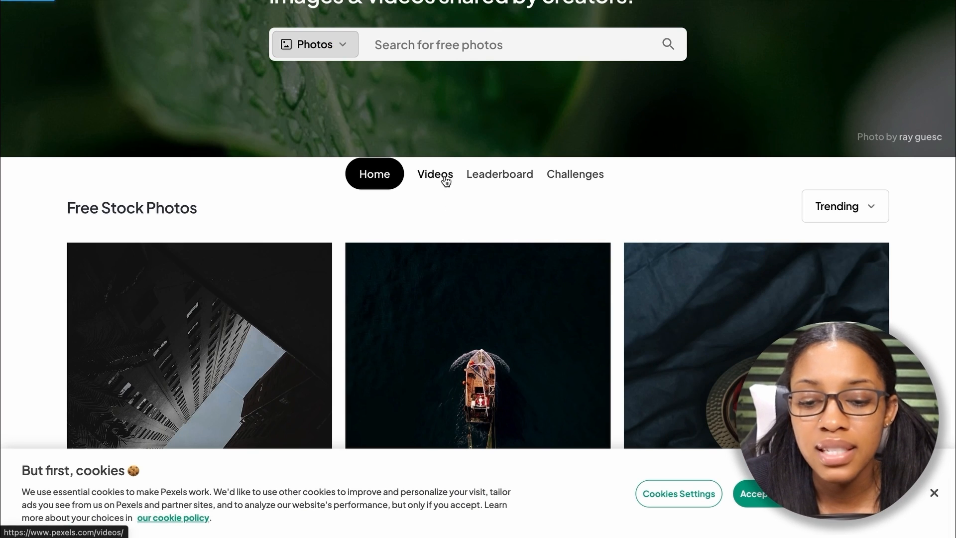
- On Pexels, open the free stock videos section, accept the cookies and look through the trending clips
left_click(444, 177)
left_click(767, 494)
scroll(624, 390, "down", 15)
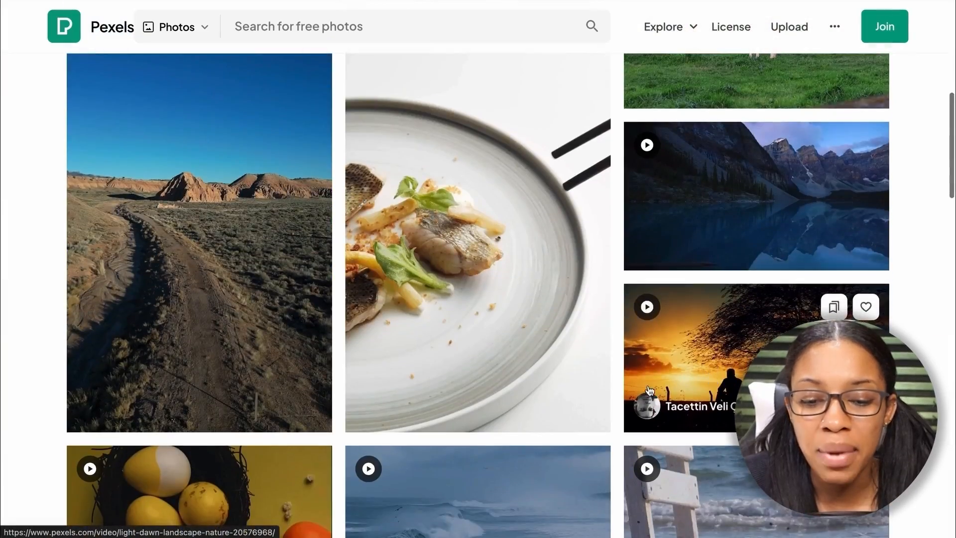
scroll(623, 390, "up", 20)
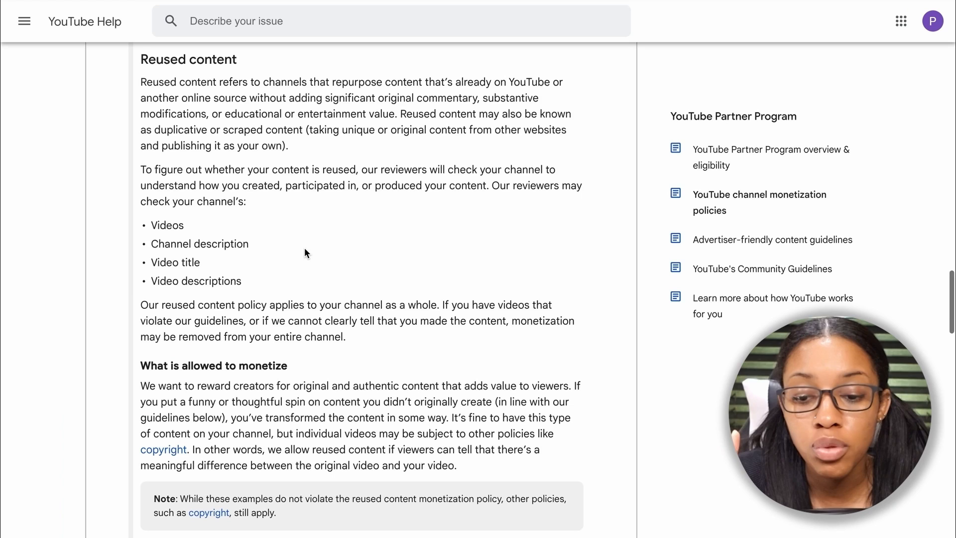
- In YouTube Help, read the reused content policy, highlighting "Content uploaded many times by other creators" among the examples not allowed to monetize
scroll(304, 249, "down", 15)
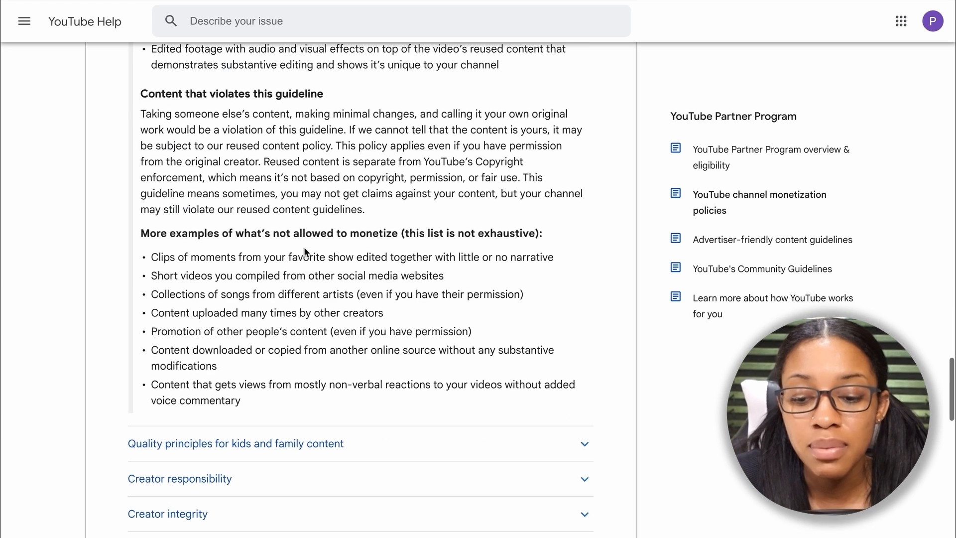
triple_click(164, 313)
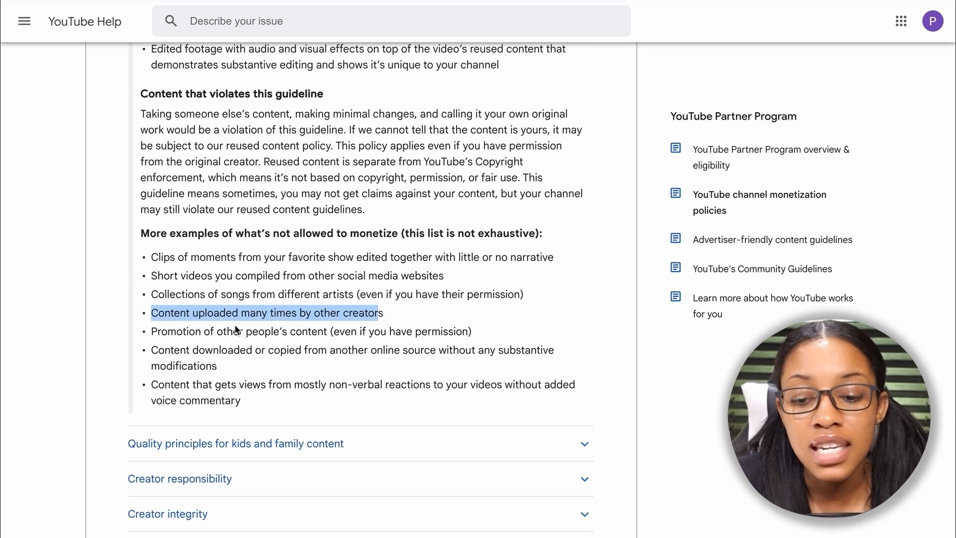
left_click(165, 313)
left_click_drag(165, 314, 390, 311)
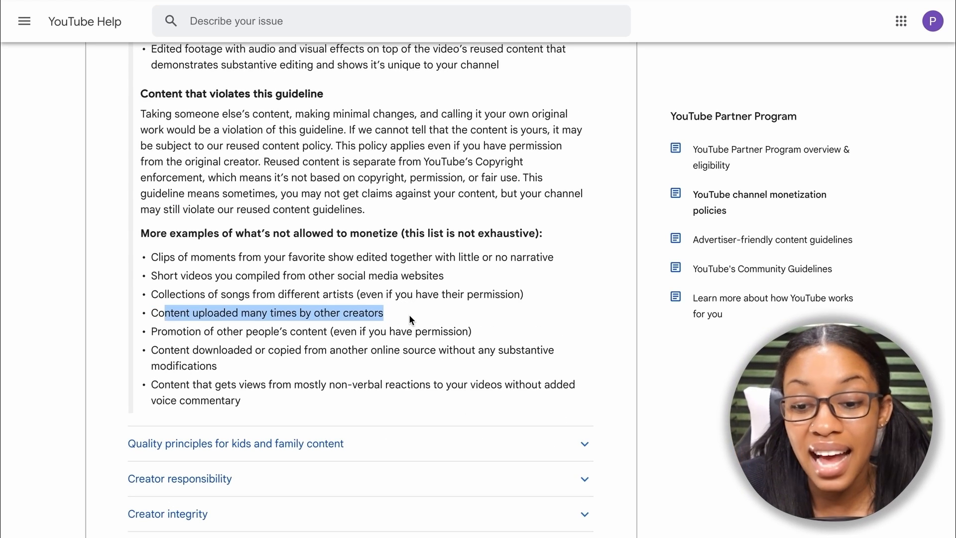
left_click_drag(351, 233, 542, 233)
- Return to Pexels and glance over the trending free stock videos again
scroll(384, 312, "up", 2)
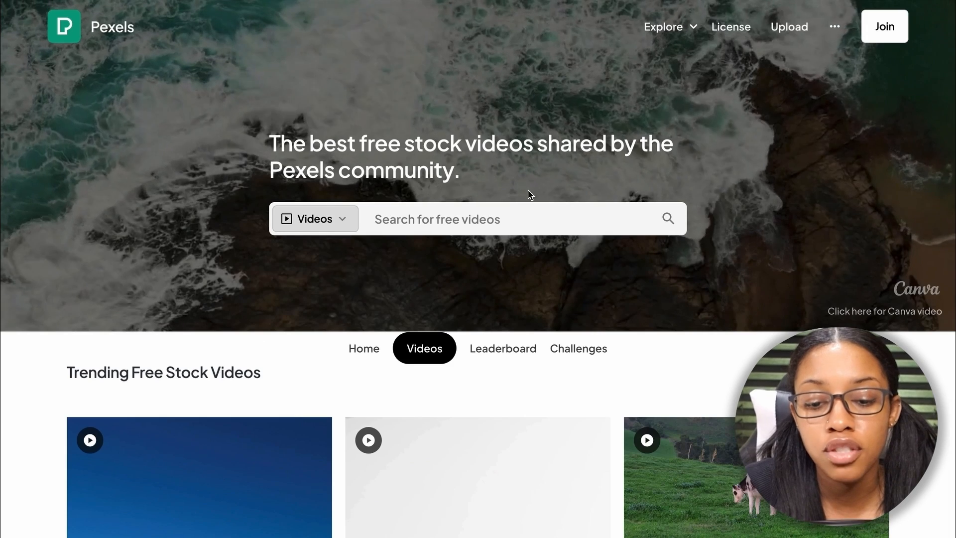
scroll(503, 310, "down", 5)
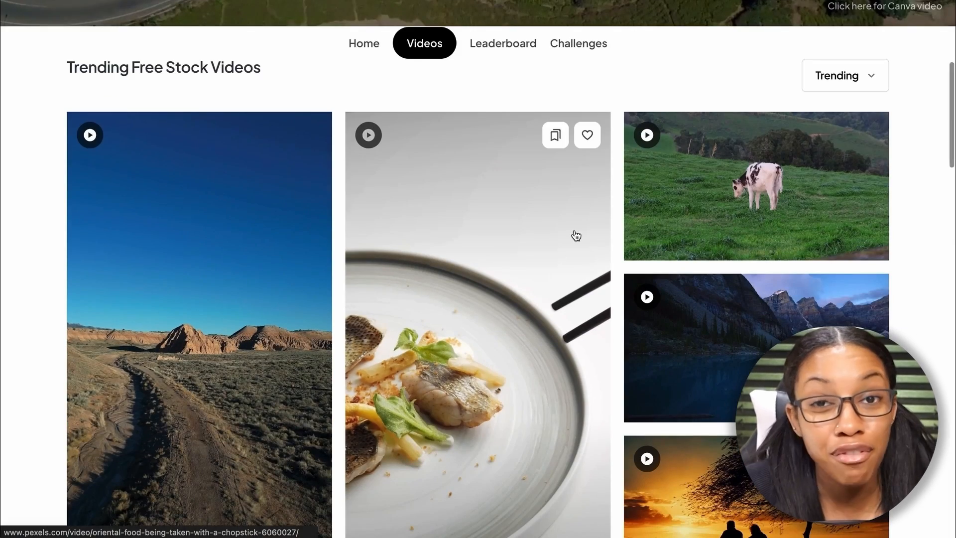
scroll(595, 140, "up", 5)
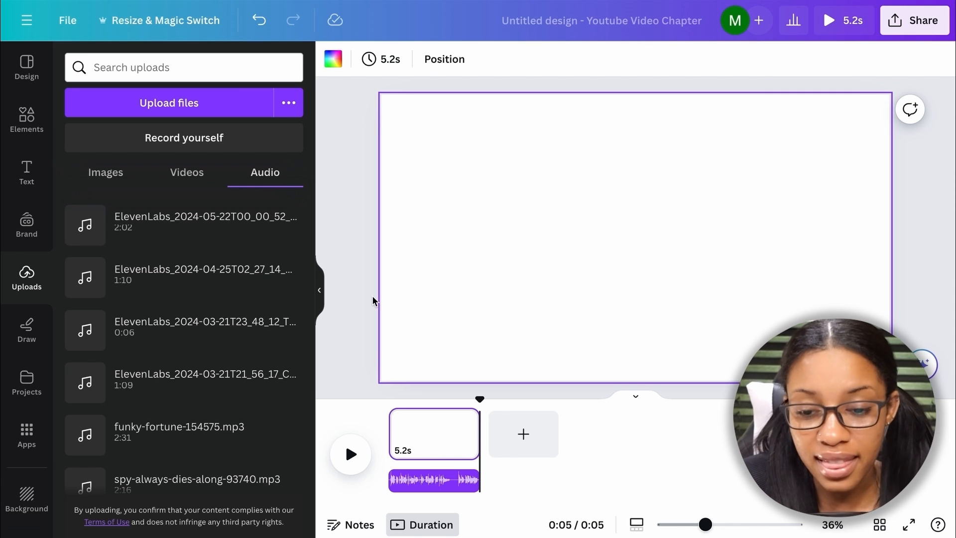
- Switch to Canva, search its apps for "magic media" and open the Magic Media app
scroll(26, 402, "down", 3)
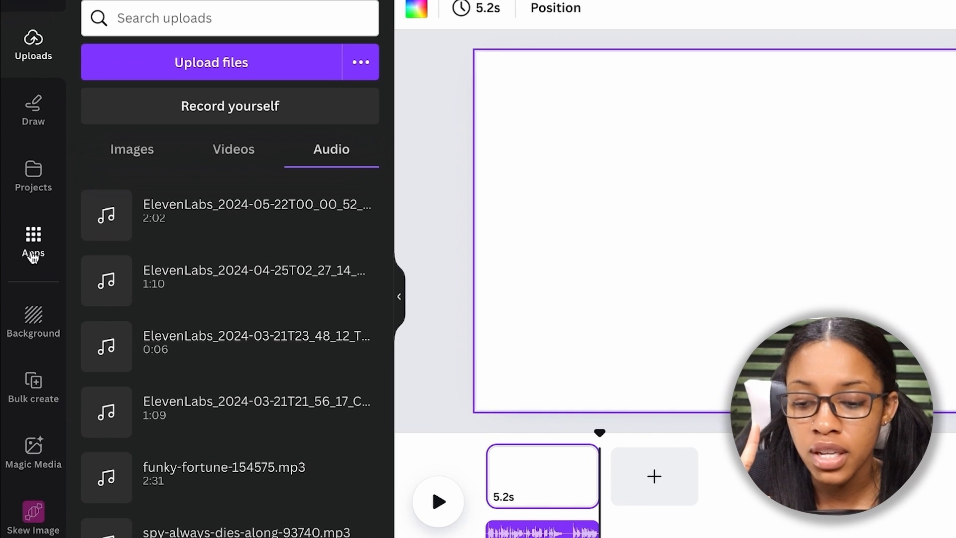
left_click(33, 249)
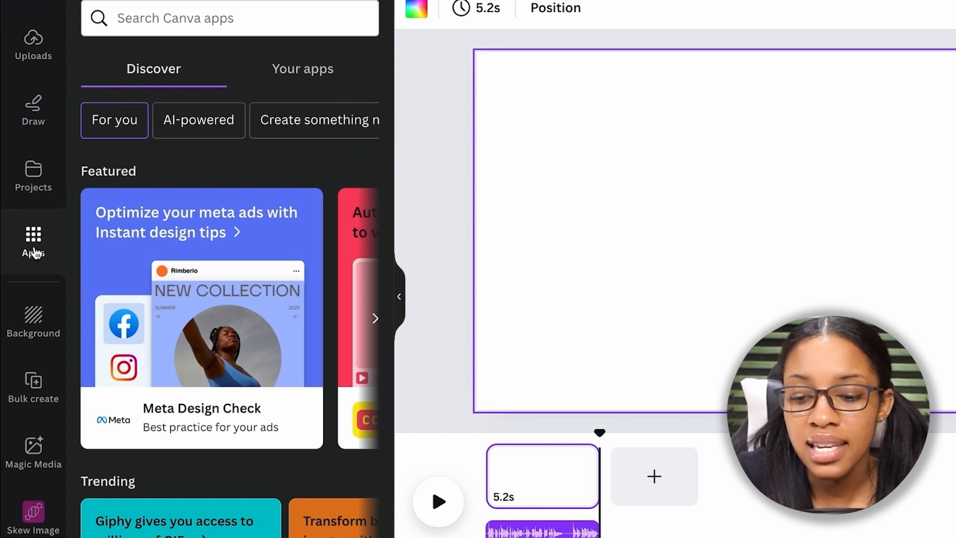
left_click(179, 16)
type("magi")
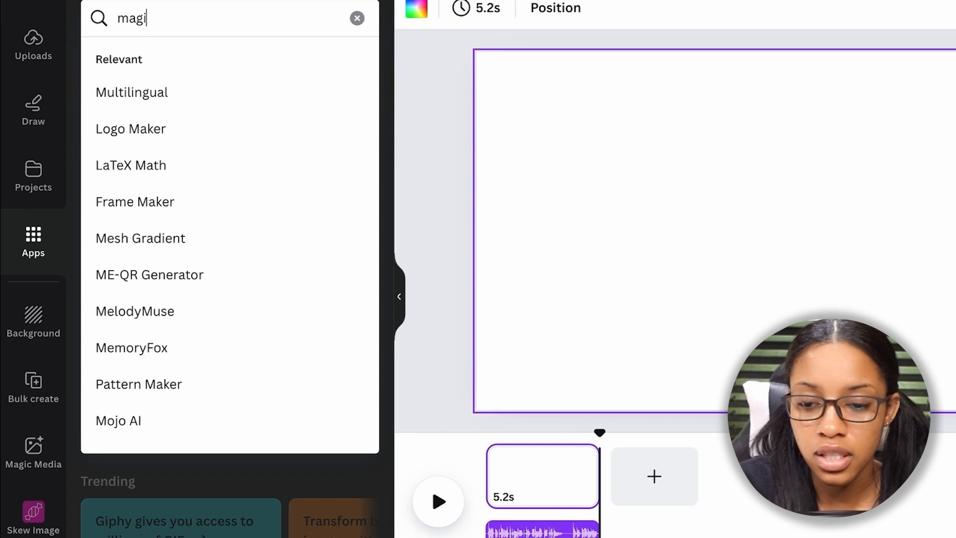
type("c media")
key("Return")
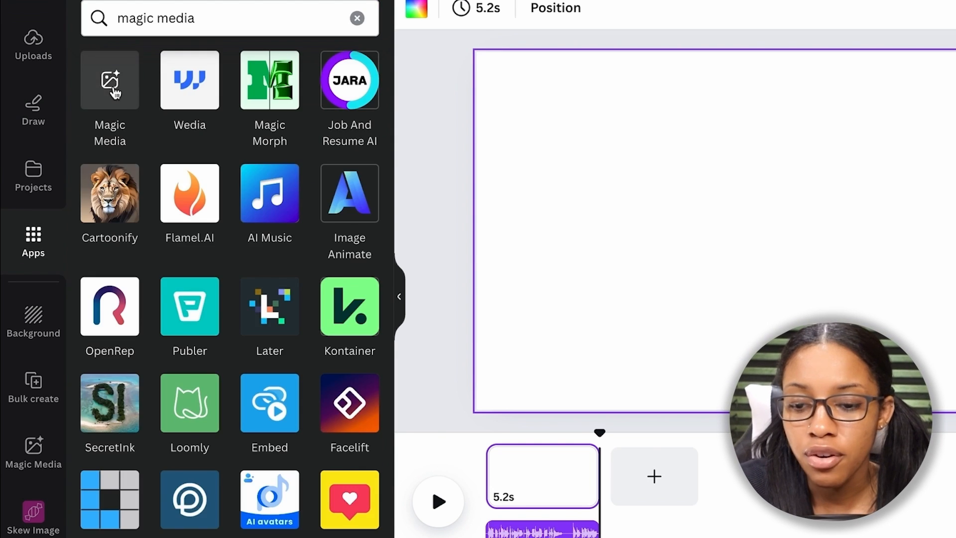
left_click(112, 95)
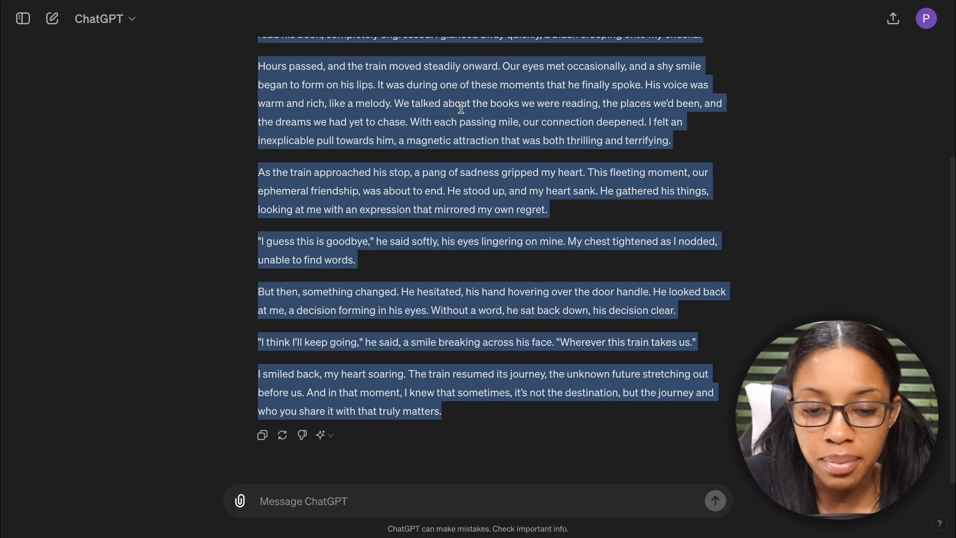
- In ChatGPT, review the train story script's first three paragraphs by highlighting them to find a scene to illustrate
left_click(258, 150)
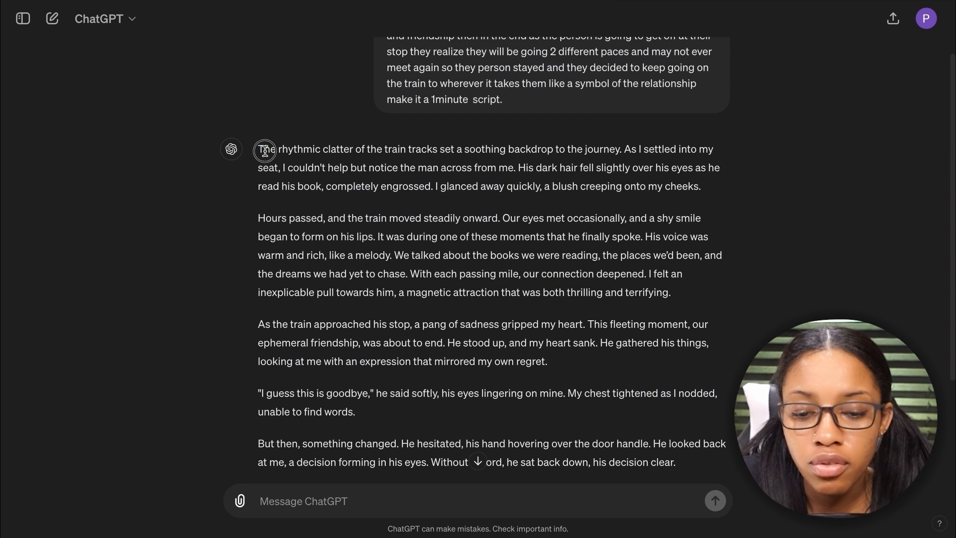
left_click_drag(264, 151, 704, 374)
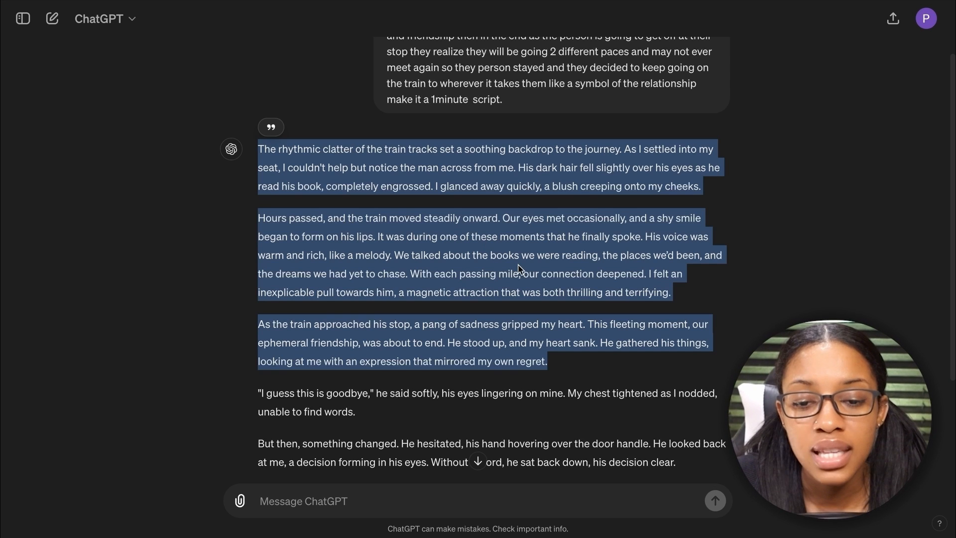
left_click(617, 348)
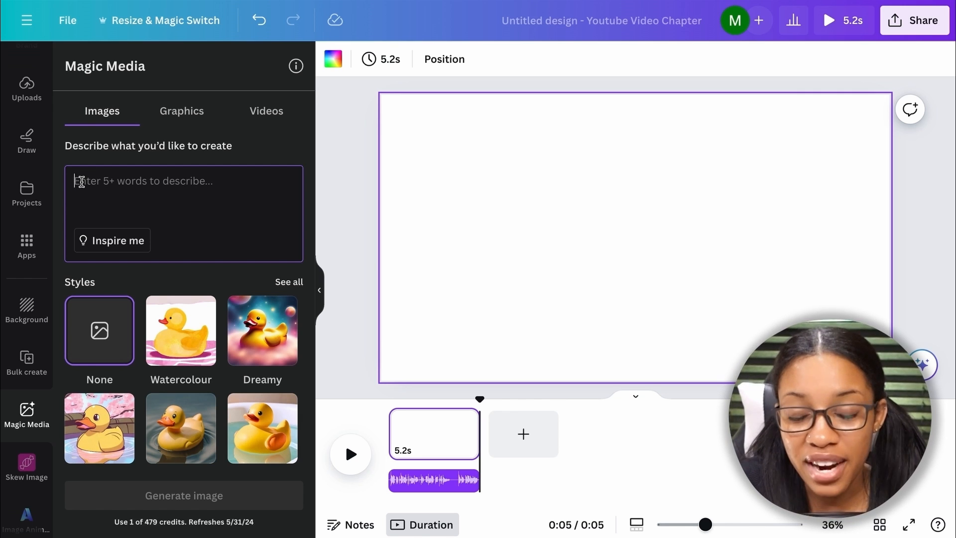
- In Canva's Magic Media, enter the image prompt "woman sitting in train seat" and set the aspect ratio to Landscape
type("woman sitting in train seat")
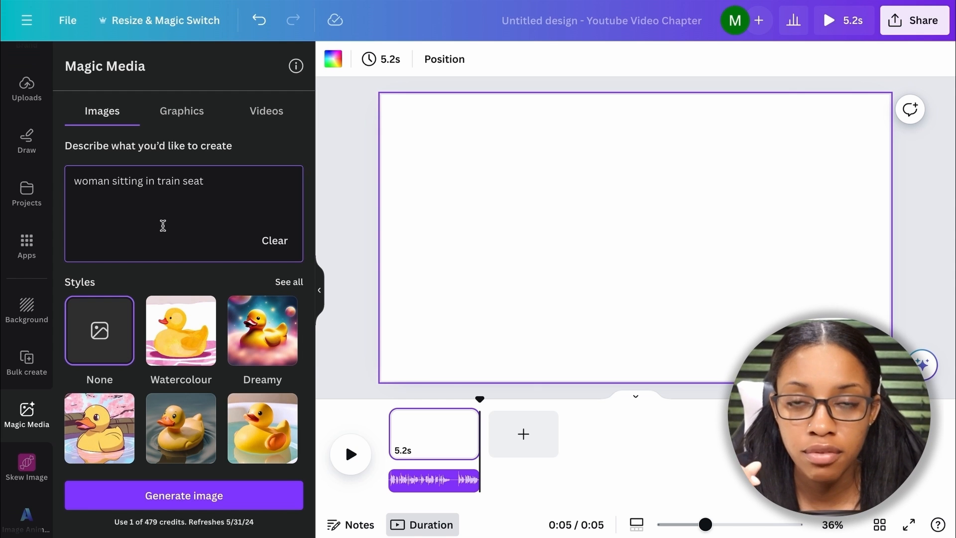
scroll(178, 280, "down", 3)
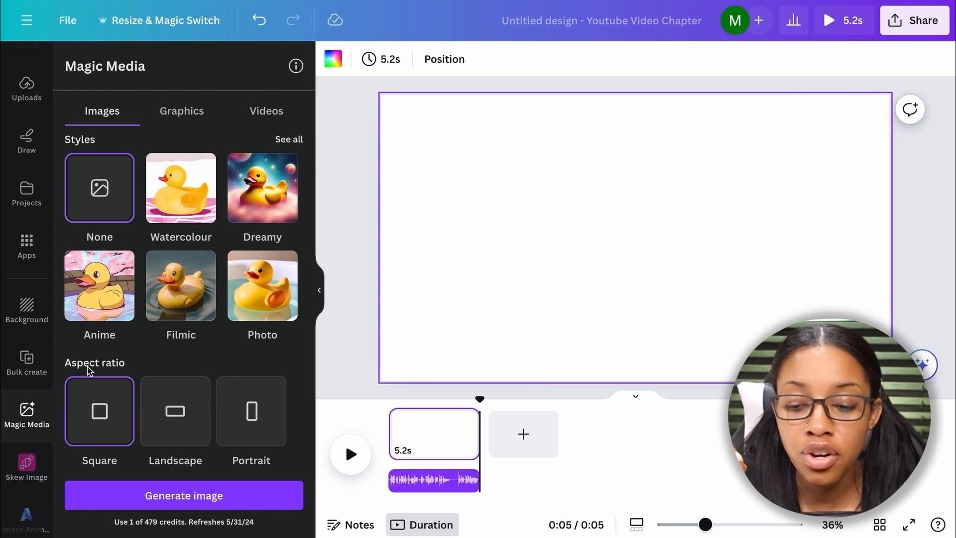
left_click(176, 413)
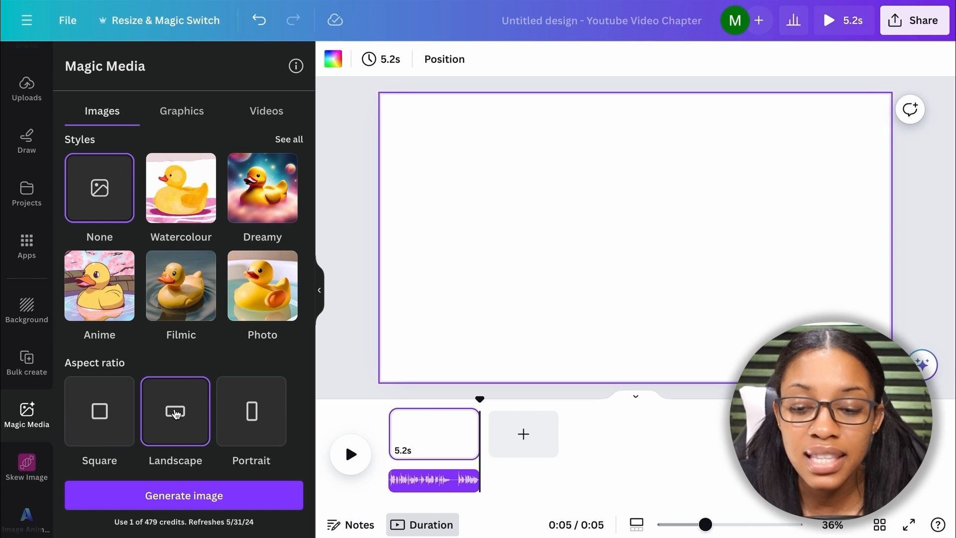
- Browse the full range of image styles, choose the Dreamy style and generate the train seat images
scroll(176, 413, "up", 2)
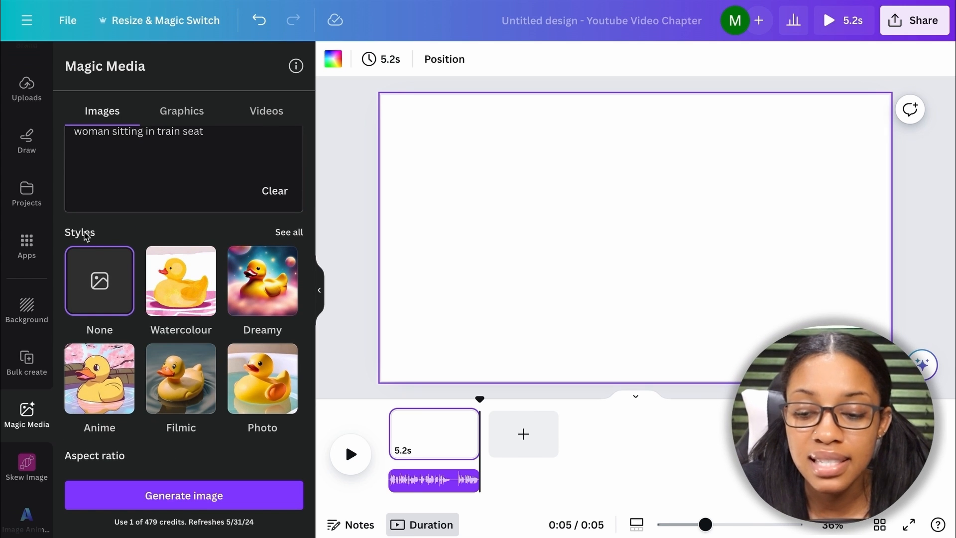
left_click(290, 234)
scroll(231, 298, "down", 2)
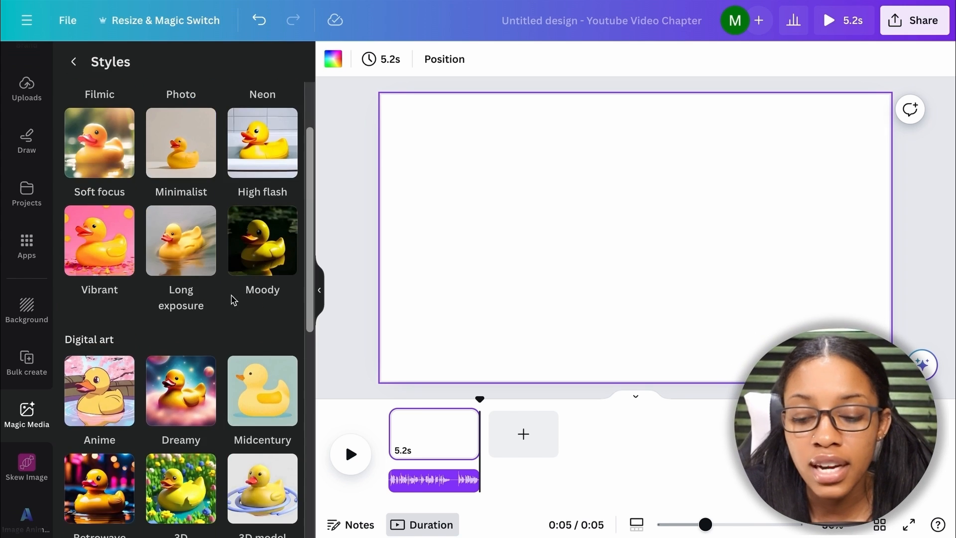
scroll(213, 294, "up", 2)
scroll(213, 294, "down", 10)
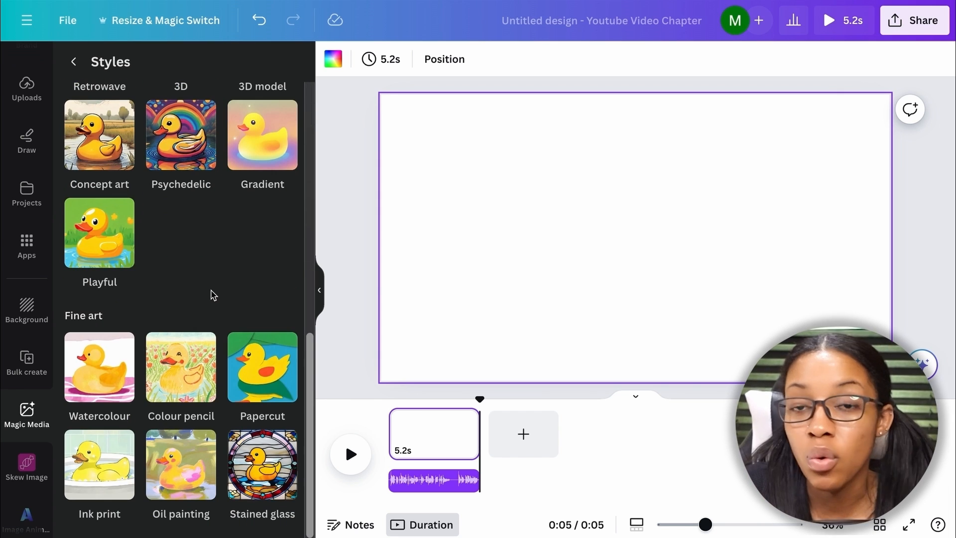
scroll(213, 295, "up", 3)
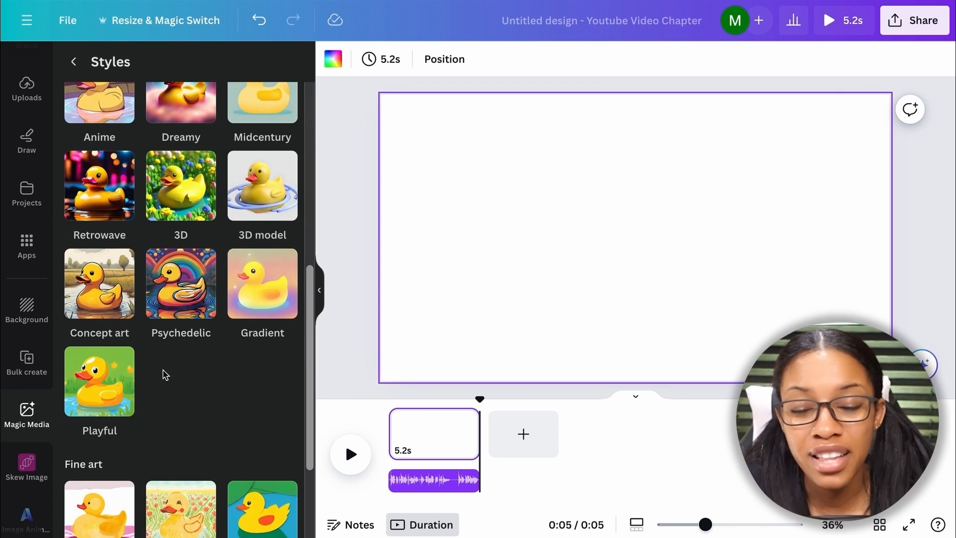
scroll(169, 369, "up", 8)
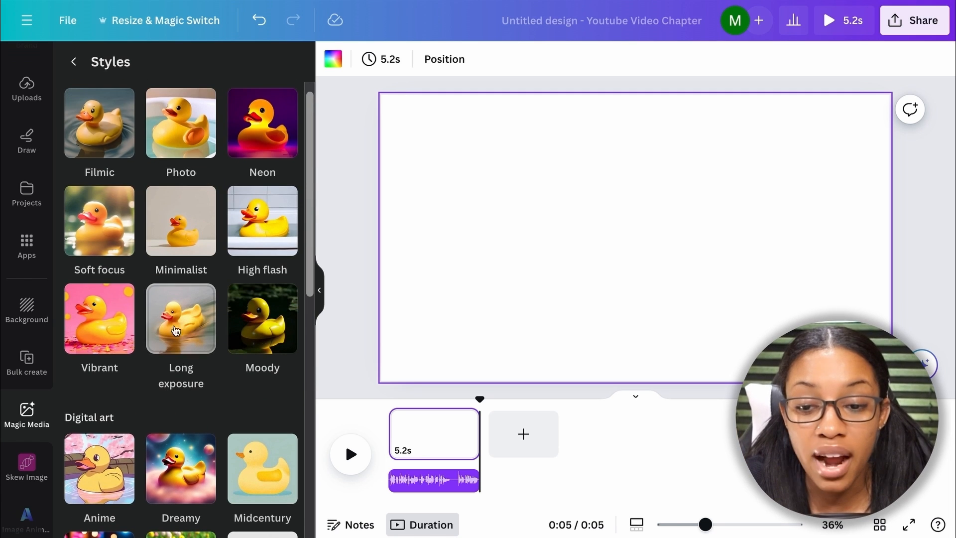
scroll(175, 330, "down", 5)
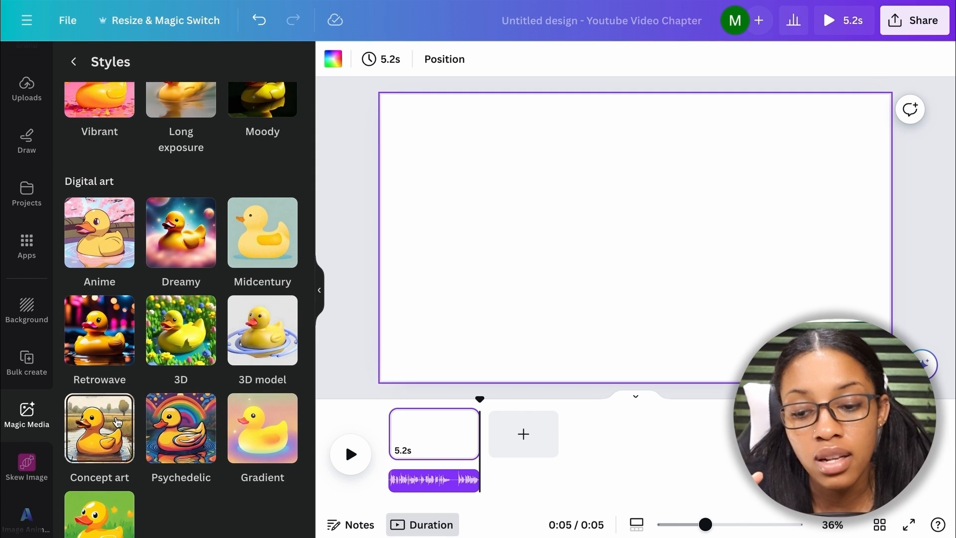
scroll(118, 422, "up", 3)
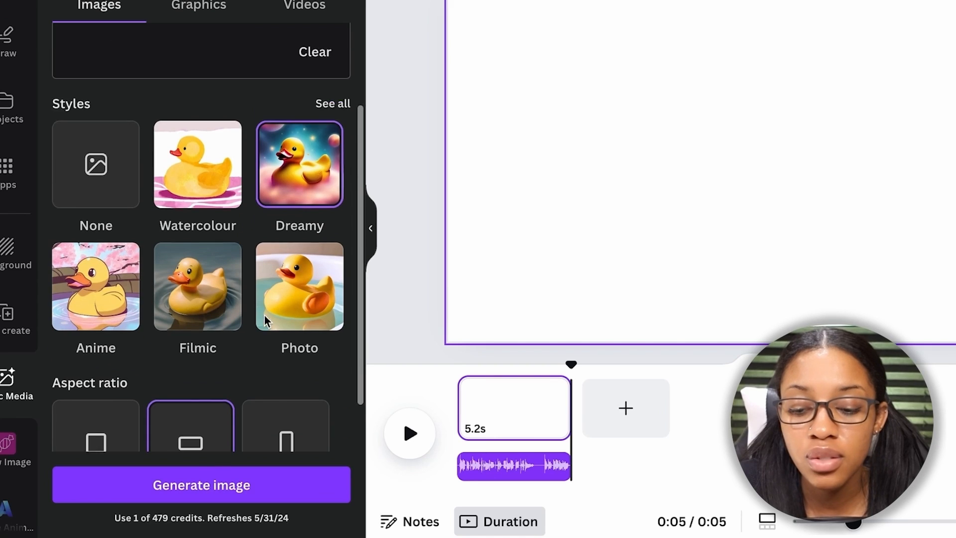
scroll(215, 469, "down", 1)
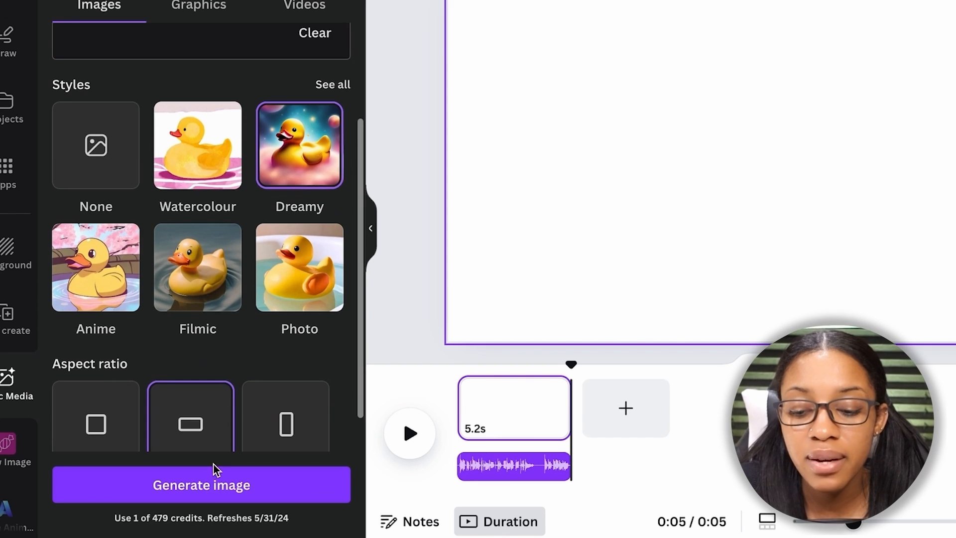
left_click(214, 479)
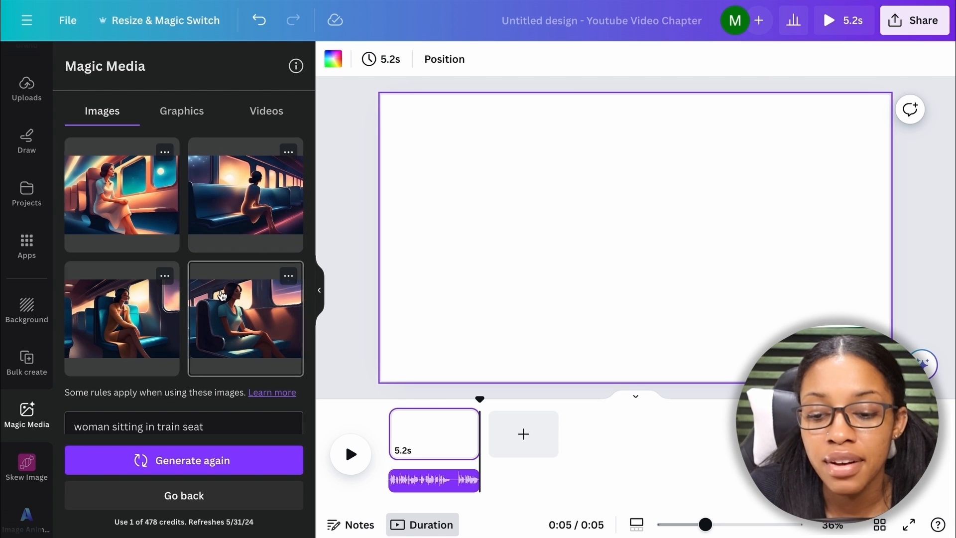
- Review the generated images and add the one of the woman in a pale dress facing the train windows to the blank page
scroll(164, 276, "down", 2)
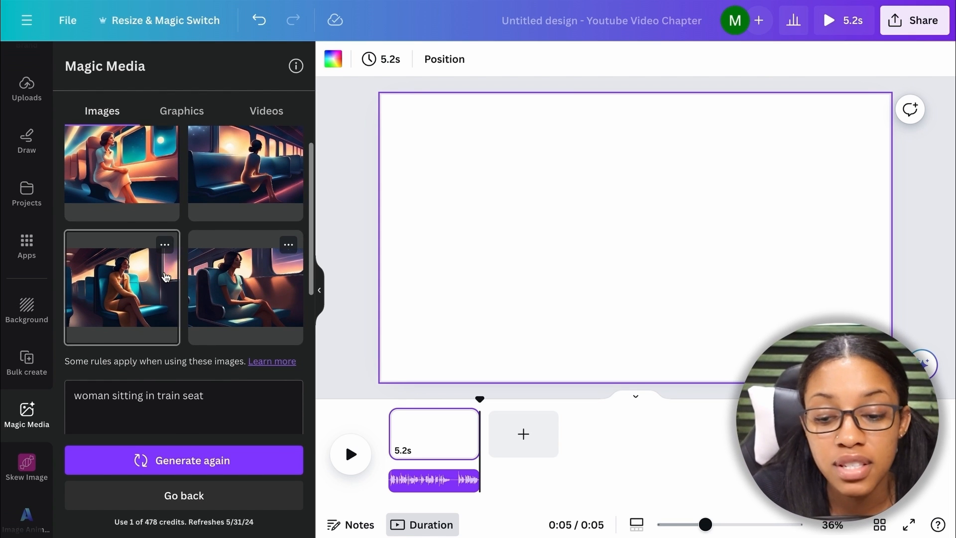
scroll(165, 276, "up", 1)
scroll(166, 277, "up", 1)
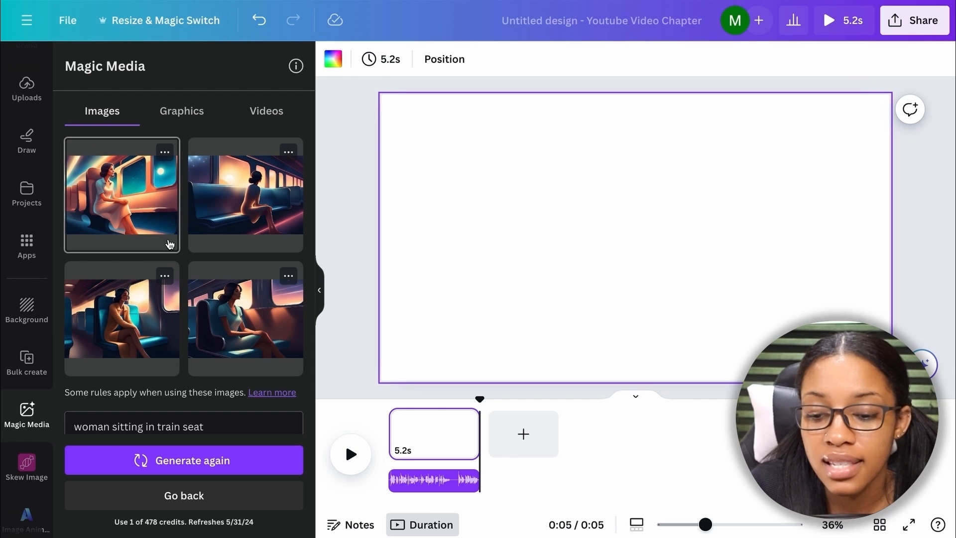
left_click(122, 199)
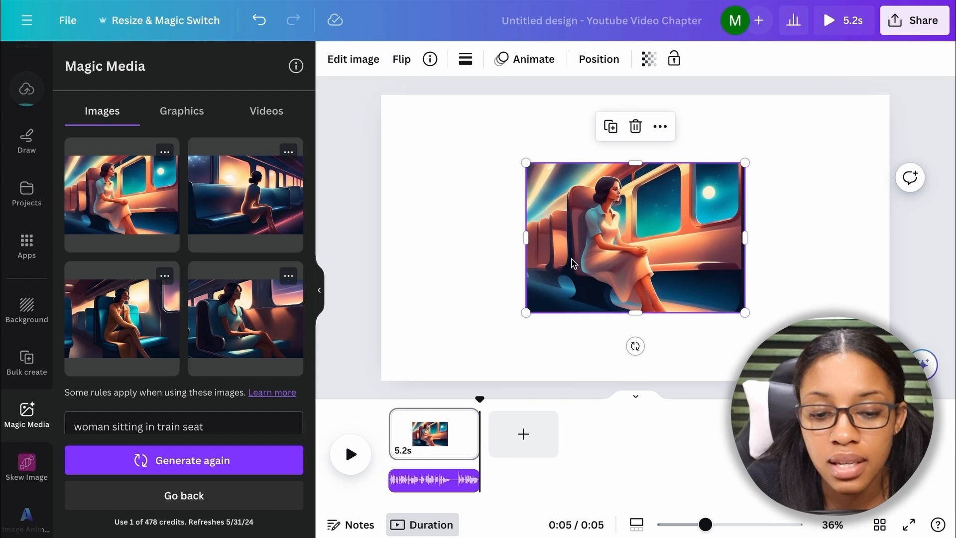
- Move the train image to the page's corner, enlarge it to fill the whole page and adjust its vertical position
left_click_drag(600, 261, 455, 193)
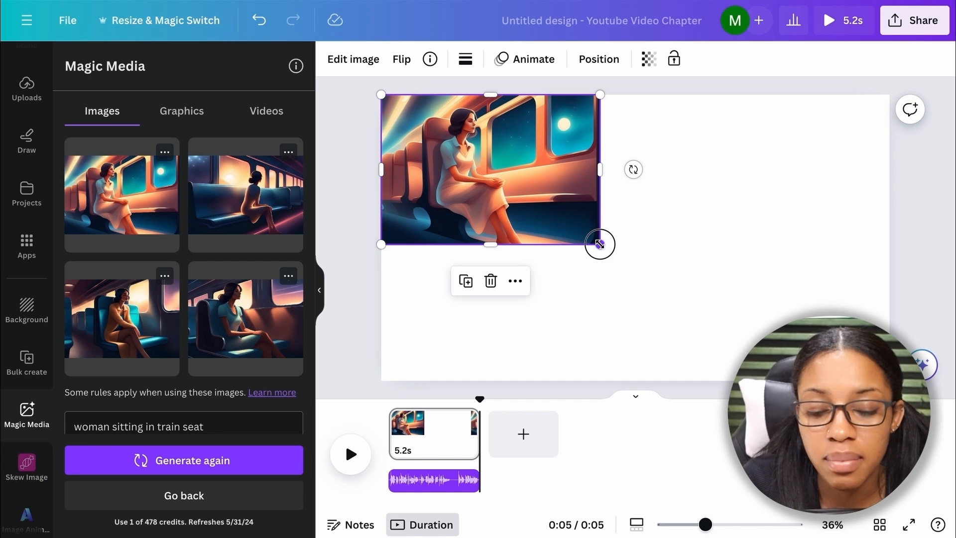
left_click_drag(600, 244, 888, 442)
left_click_drag(572, 312, 572, 295)
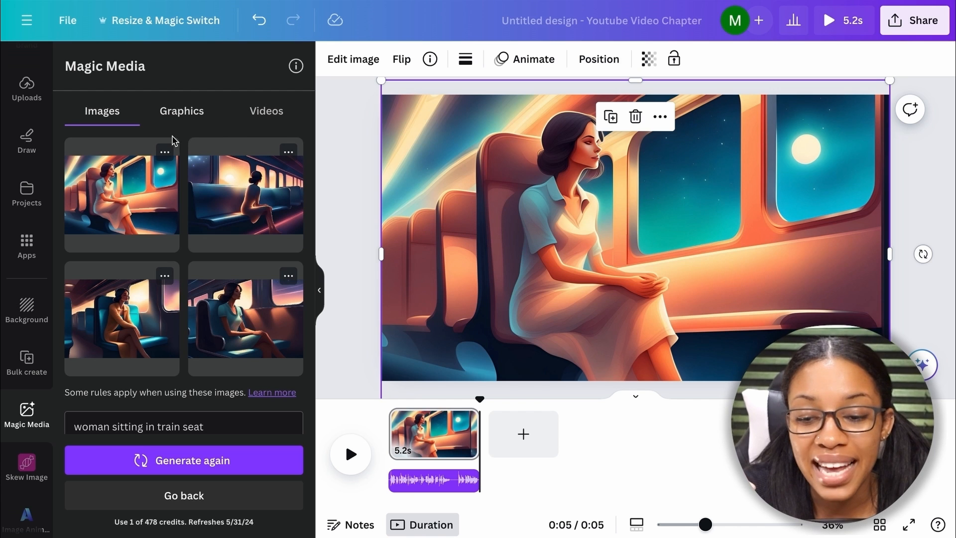
- Review the generated train images and examine the further generation options of the third one
scroll(188, 328, "down", 3)
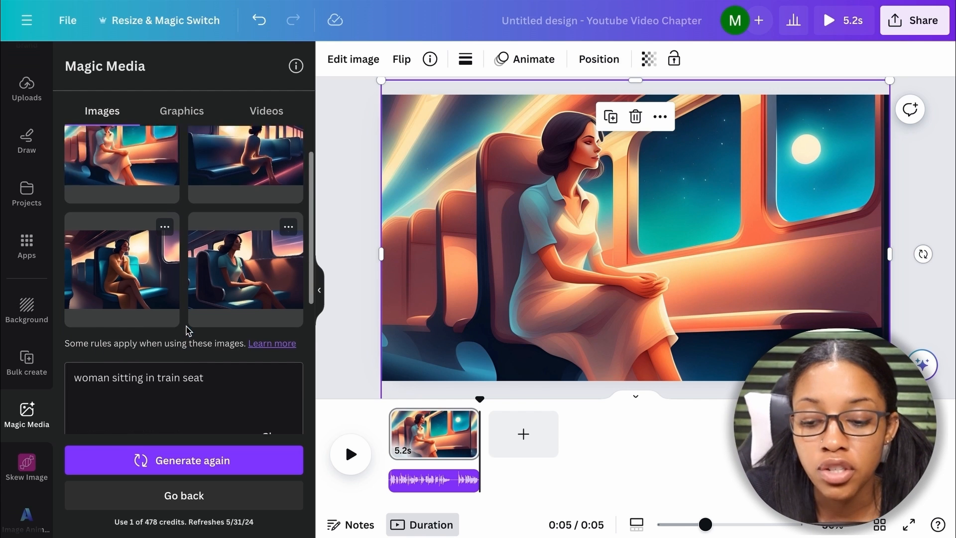
scroll(214, 309, "down", 3)
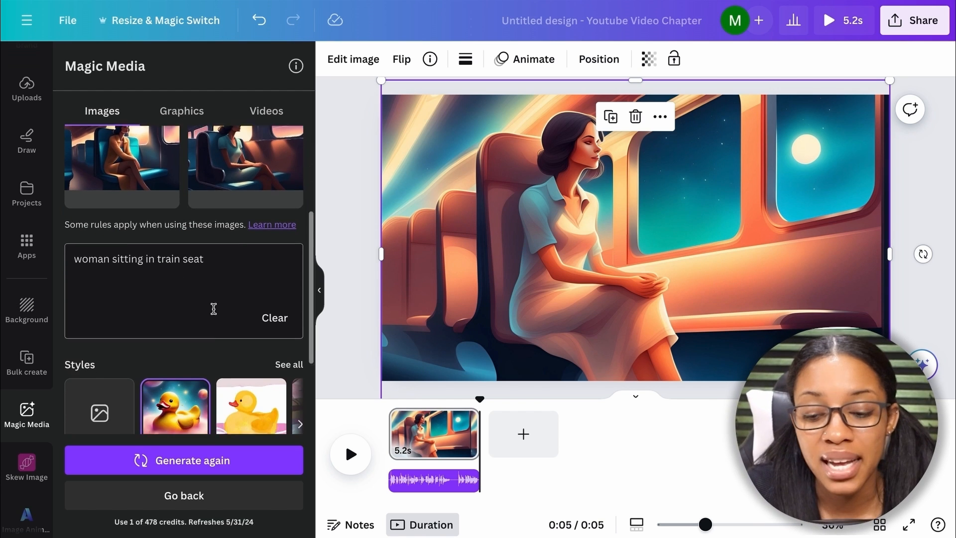
scroll(209, 290, "up", 5)
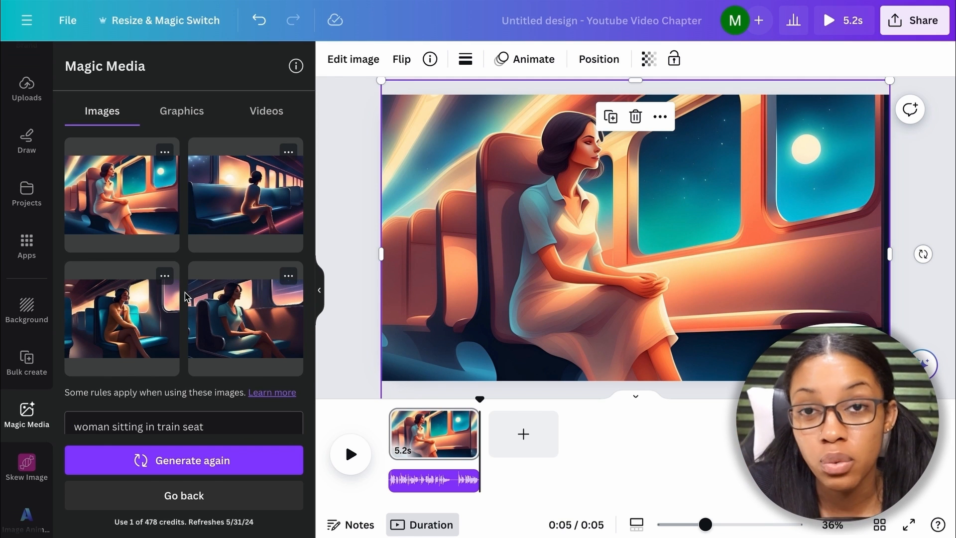
left_click(165, 277)
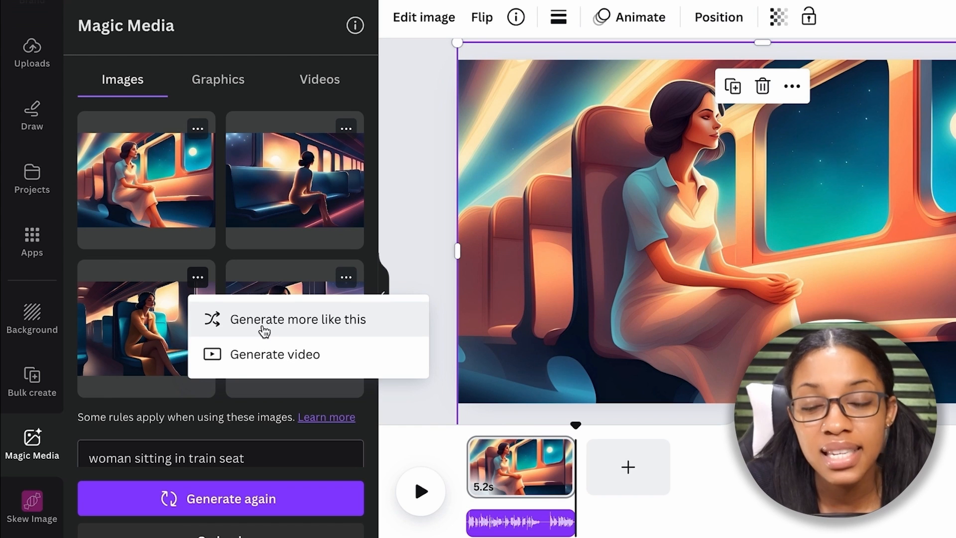
left_click(215, 412)
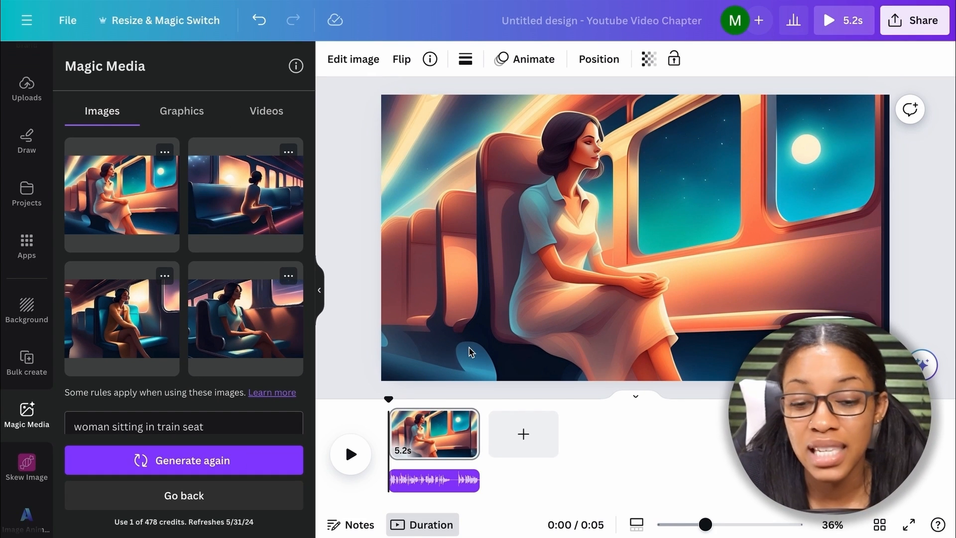
- Move the playhead to about 0:01, search the apps for "image animate" and open Image Animate
left_click_drag(389, 398, 424, 398)
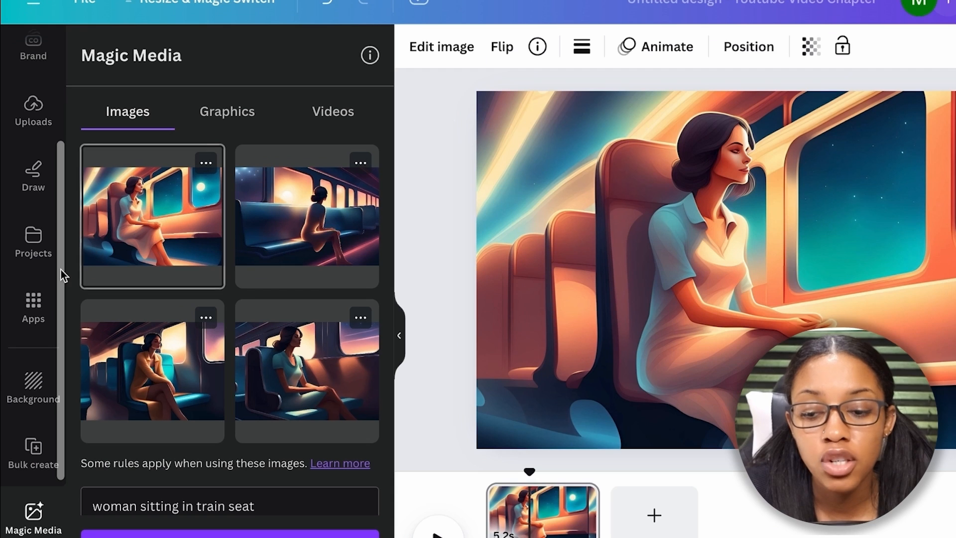
left_click(34, 308)
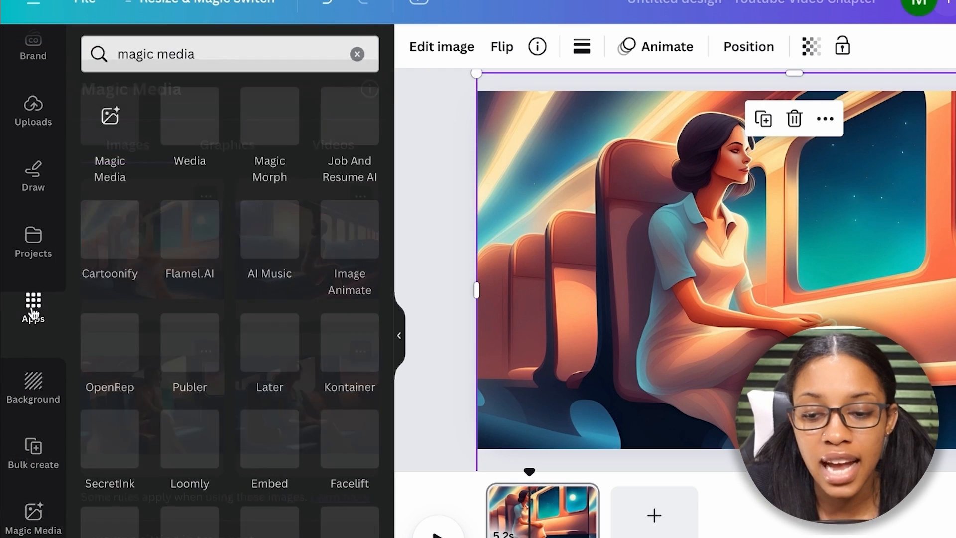
left_click(209, 53)
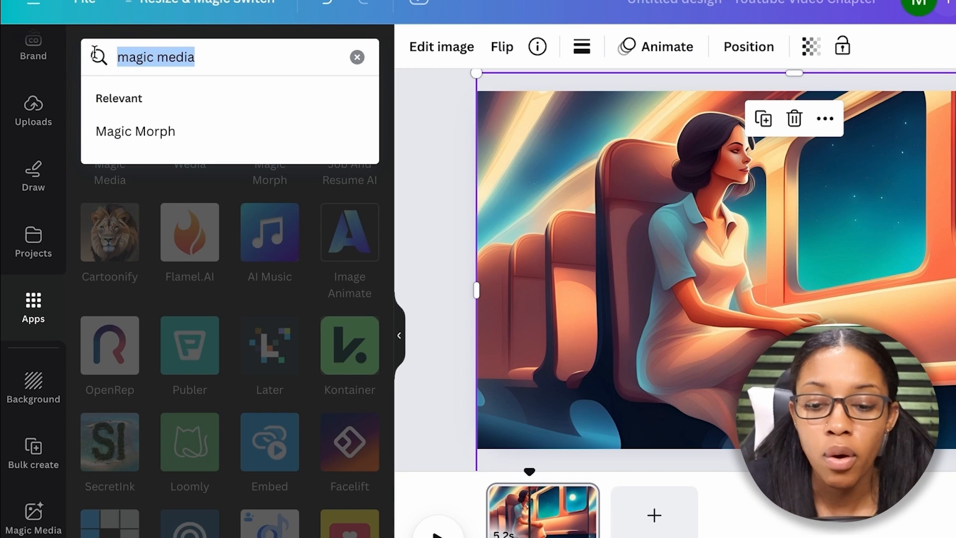
key("BackSpace")
type("image anim")
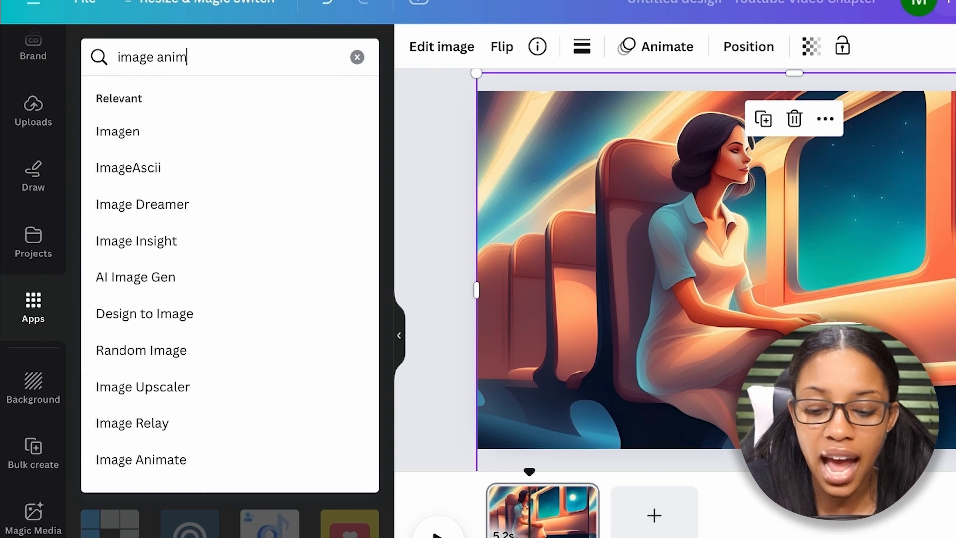
type("ate")
key("Return")
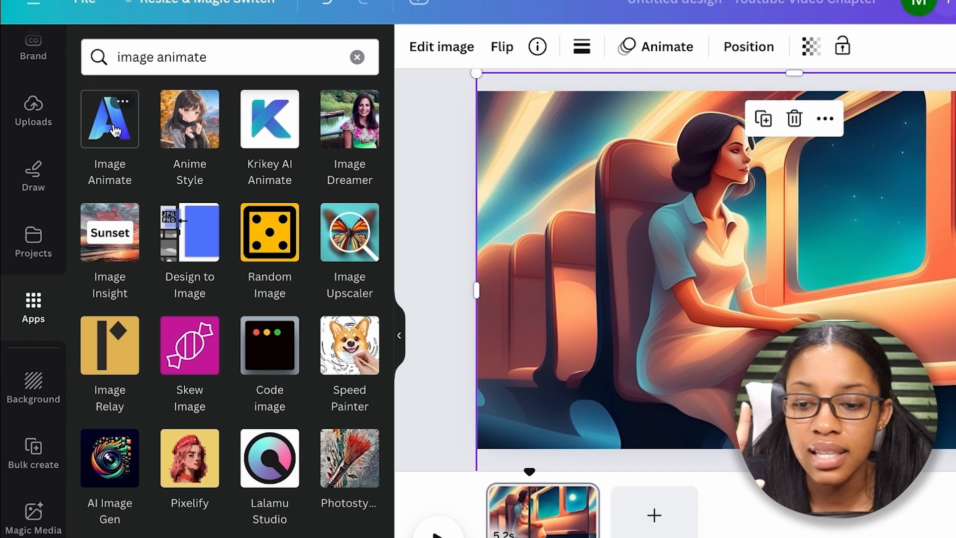
left_click(114, 130)
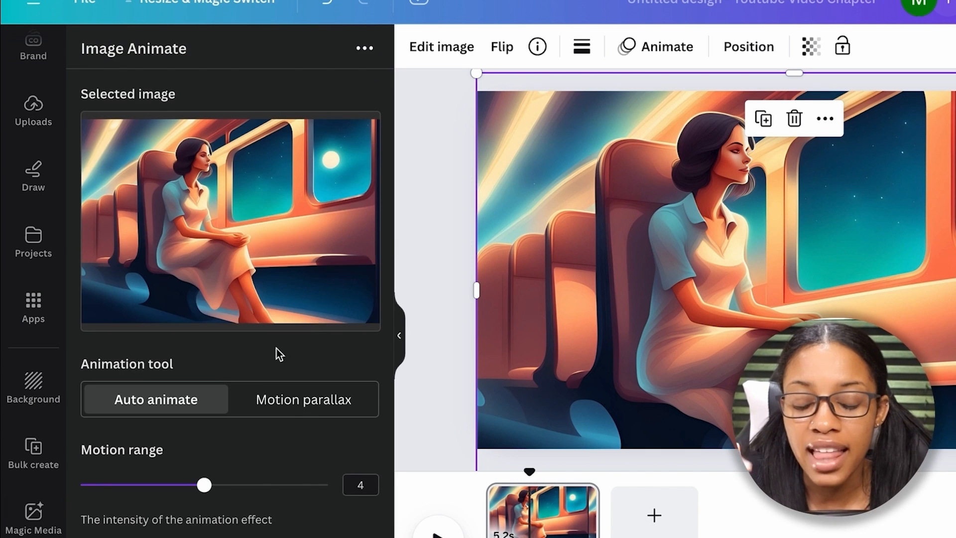
- Reselect the train image as the image to animate and review the available animation settings
scroll(277, 348, "down", 1)
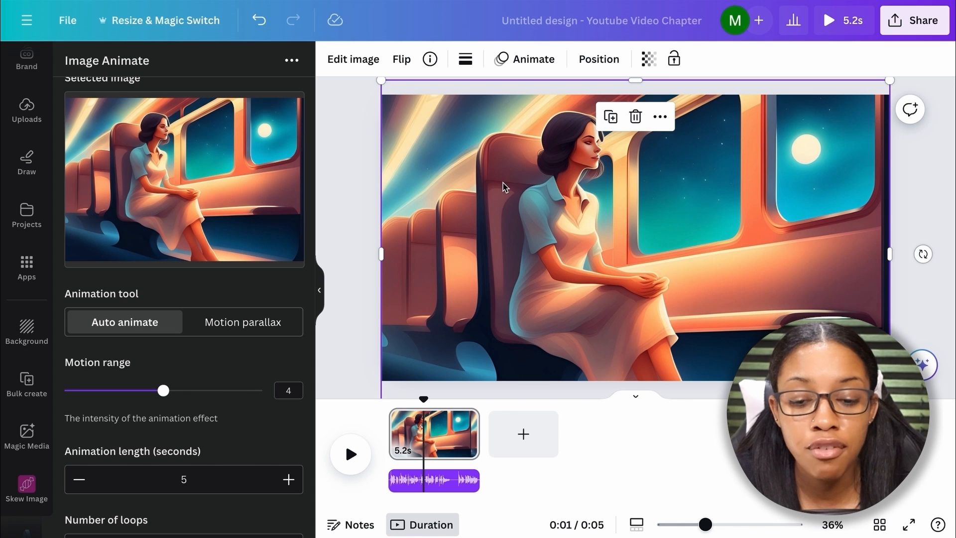
left_click(370, 231)
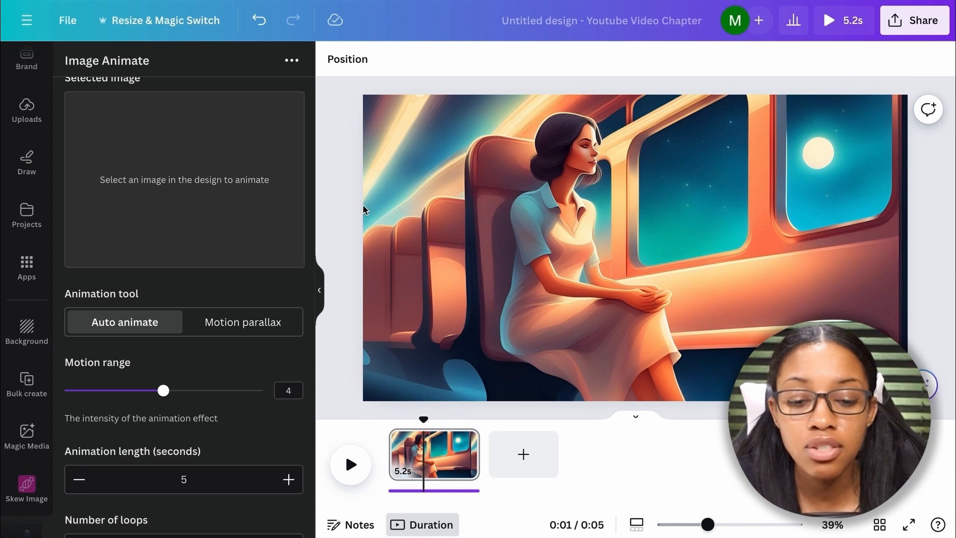
left_click(563, 166)
scroll(165, 189, "up", 1)
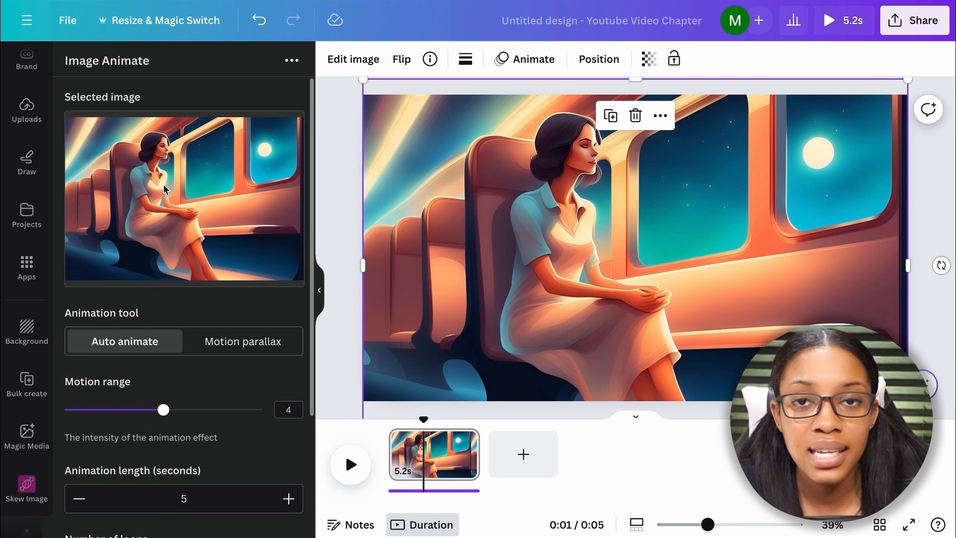
scroll(186, 294, "down", 1)
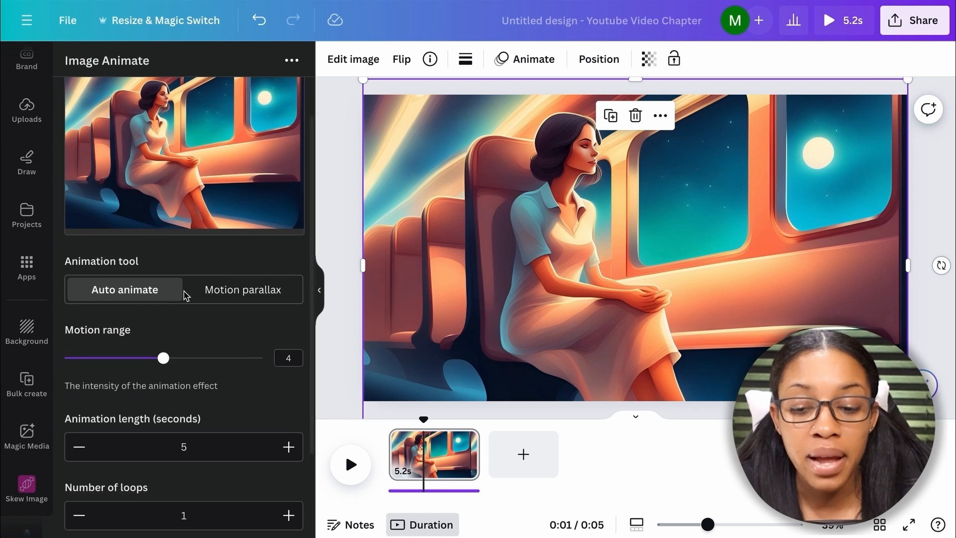
scroll(141, 239, "down", 2)
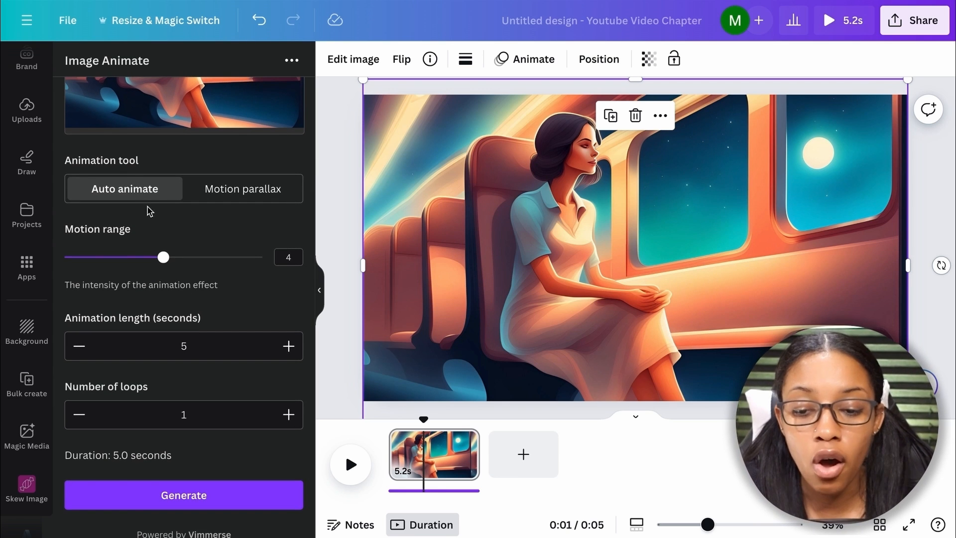
- Switch the animation tool to Motion parallax and examine its camera path options
left_click(245, 193)
scroll(227, 264, "down", 5)
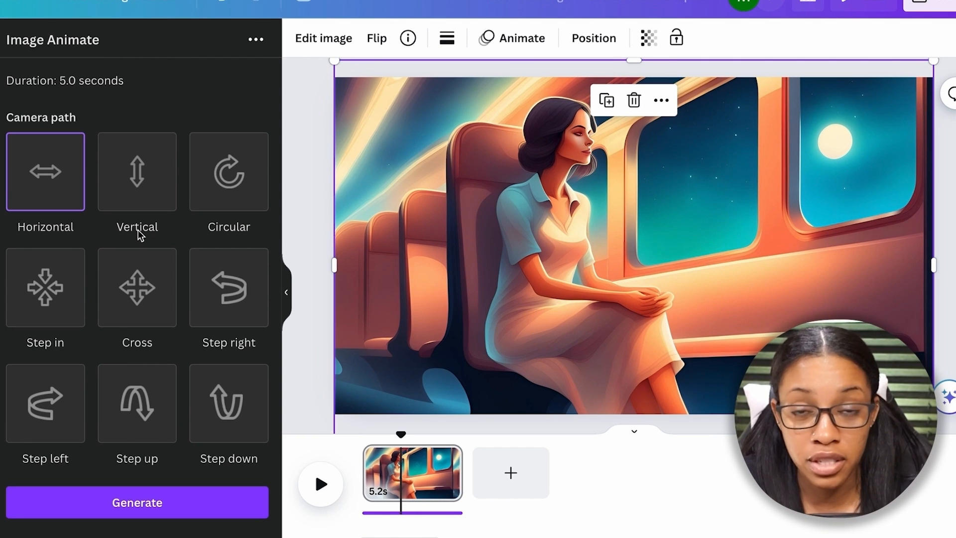
scroll(137, 265, "up", 3)
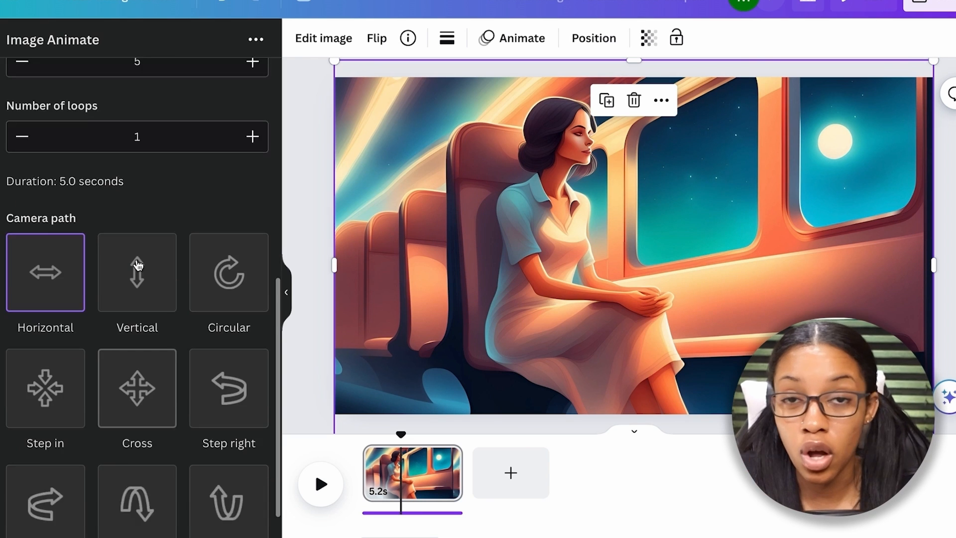
scroll(137, 264, "down", 2)
scroll(136, 252, "up", 10)
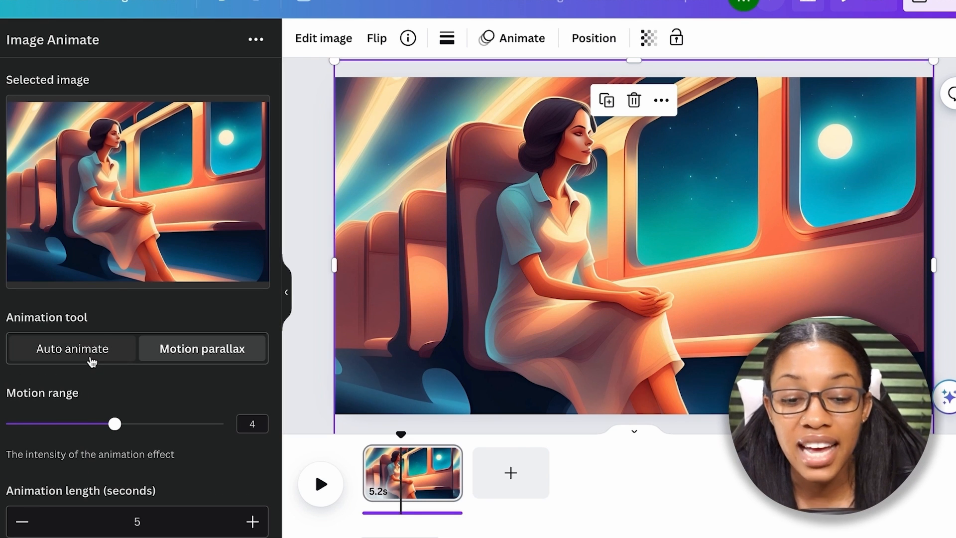
- Set the animation tool back to Auto animate and the motion range to 5
left_click(73, 356)
scroll(123, 393, "down", 3)
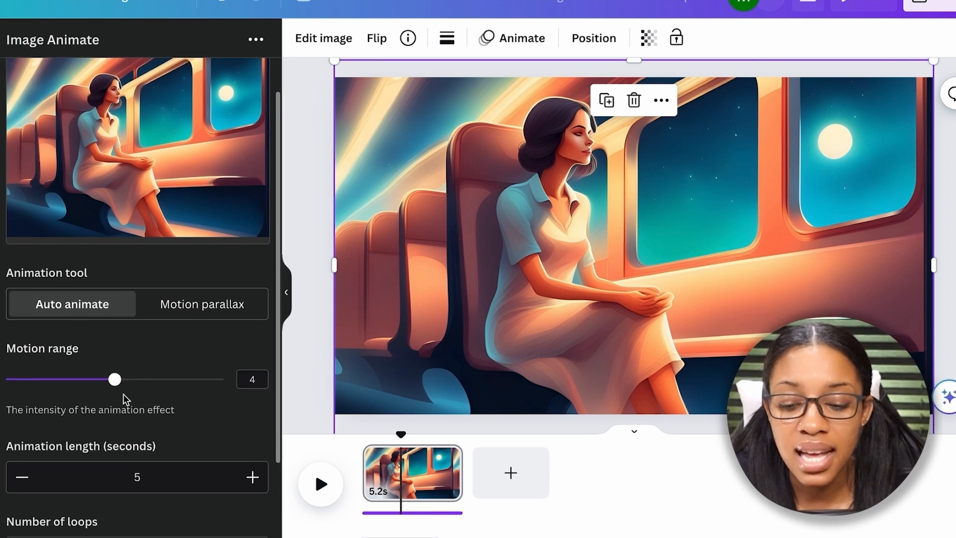
left_click(152, 271)
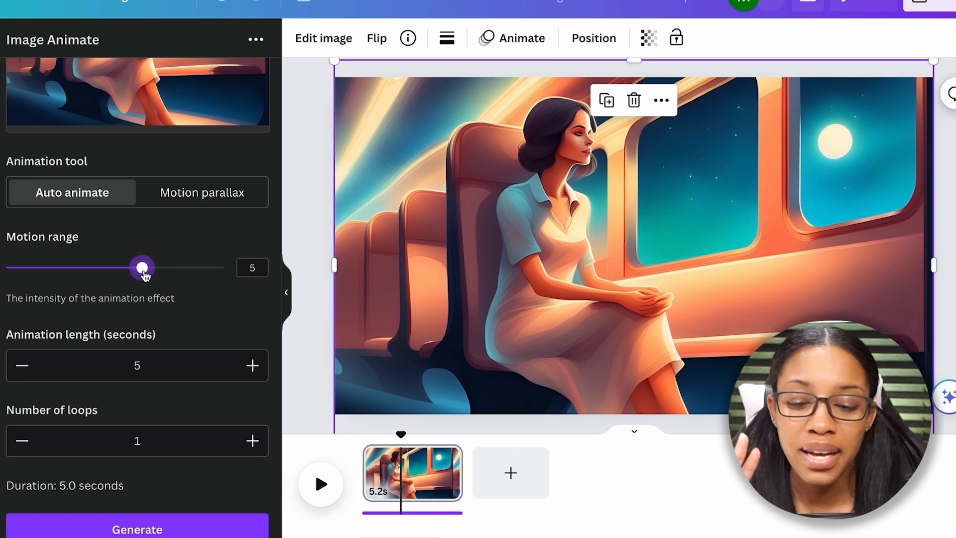
scroll(160, 298, "down", 1)
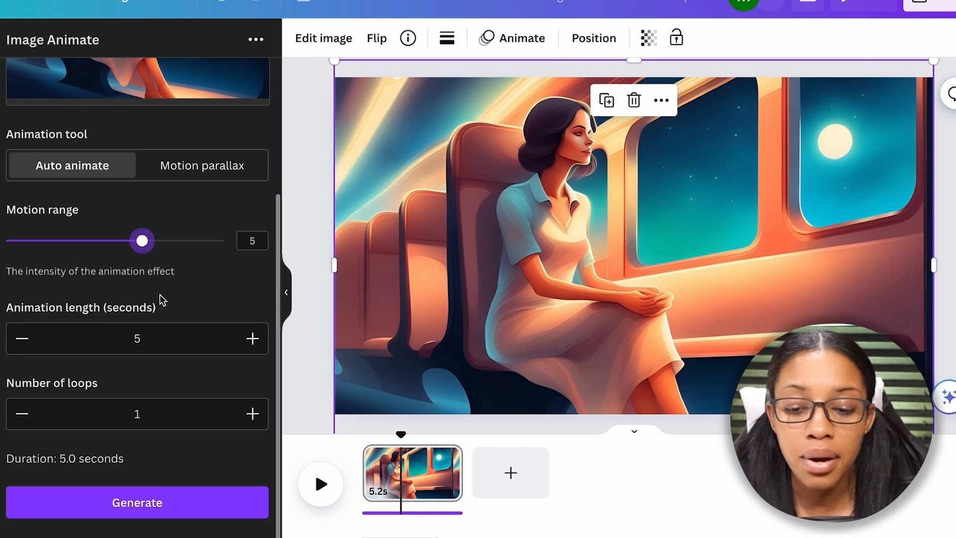
- Set the animation length to 15 seconds
left_click(253, 338)
left_click(252, 338)
left_click(253, 338)
left_click(252, 338)
left_click(252, 338)
left_click(253, 338)
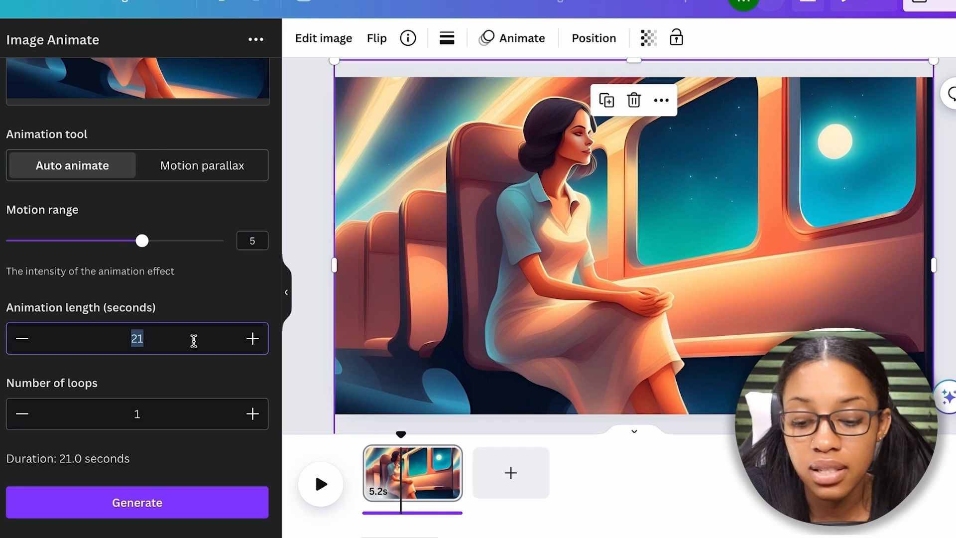
type("15")
left_click(216, 307)
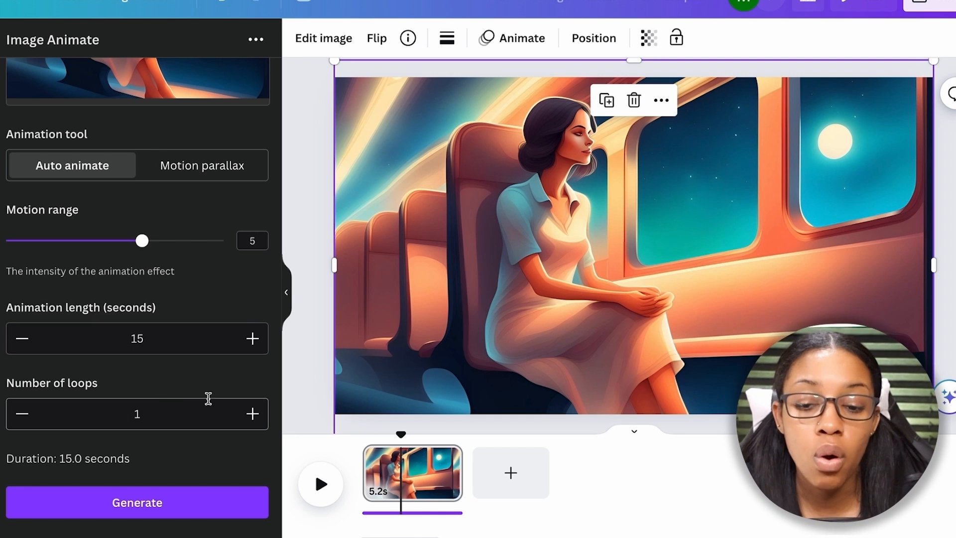
- Check the animation settings and generate the animated video of the train image
scroll(170, 438, "up", 1)
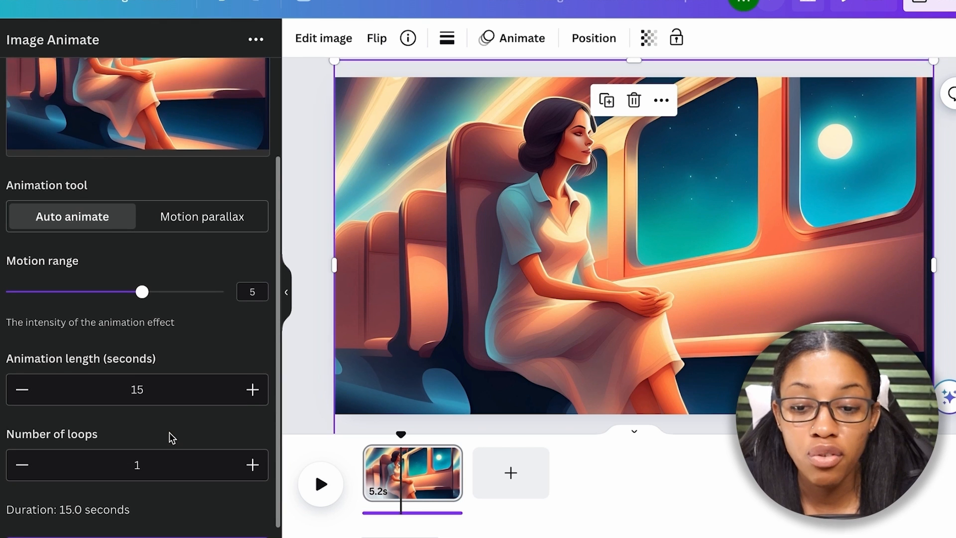
scroll(171, 438, "down", 1)
left_click(151, 509)
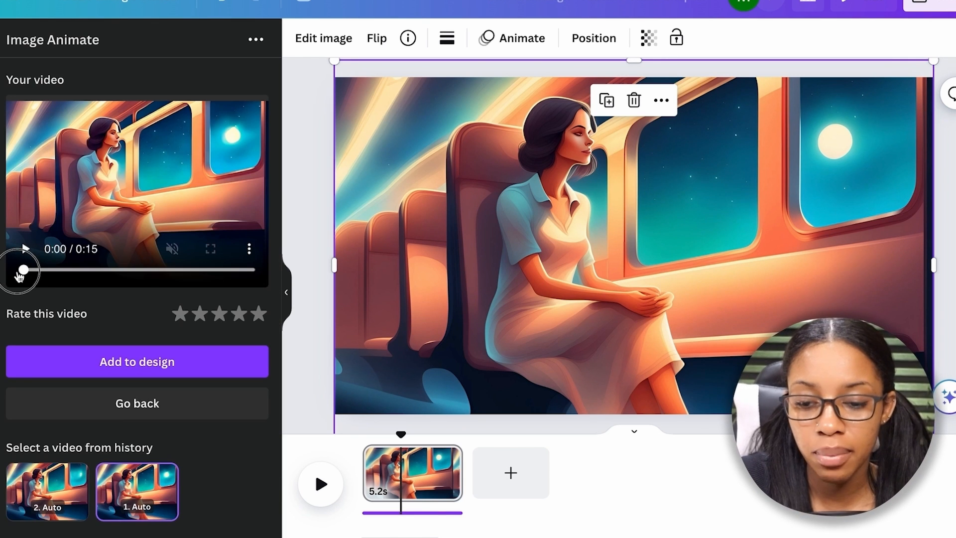
- Preview the generated video and add it to the design, enlarged to fill the page
left_click(18, 273)
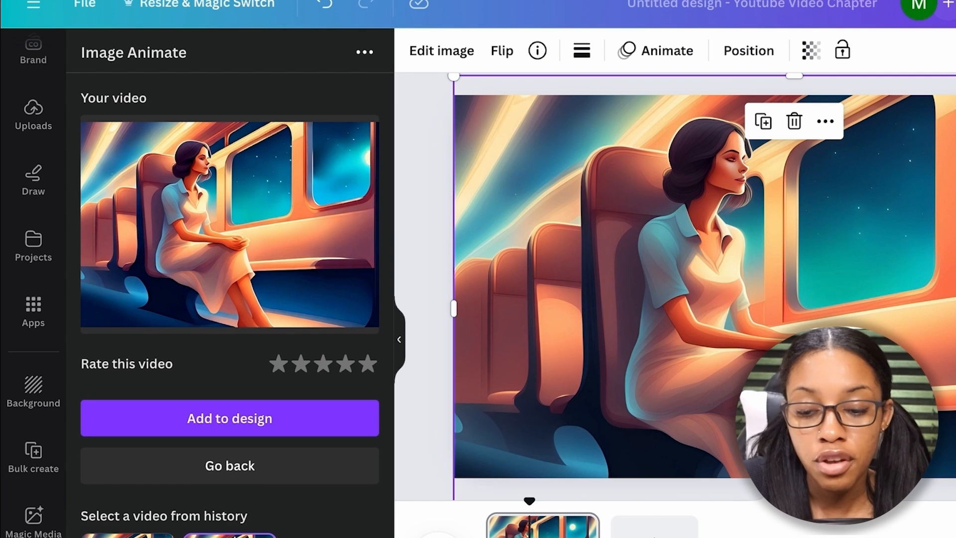
scroll(244, 379, "down", 1)
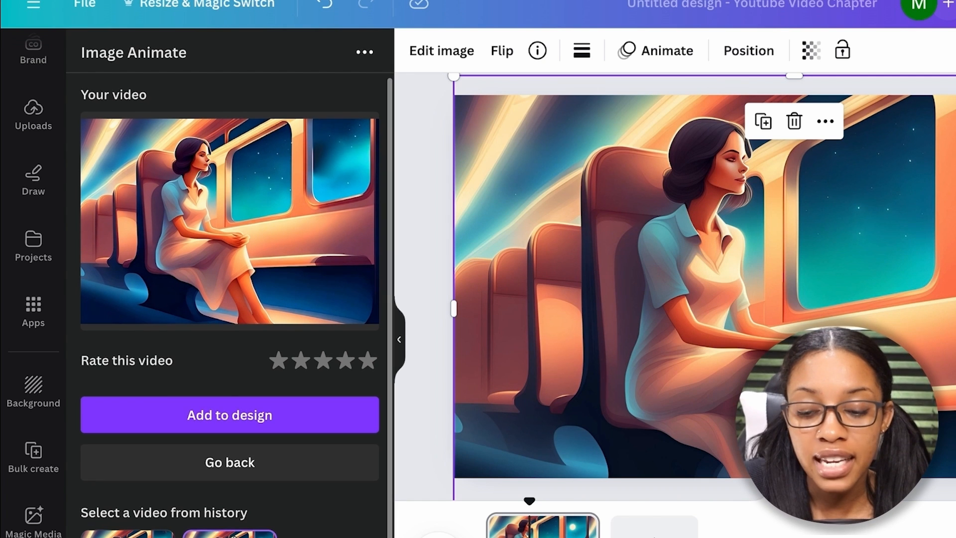
left_click(253, 419)
left_click_drag(777, 317, 919, 380)
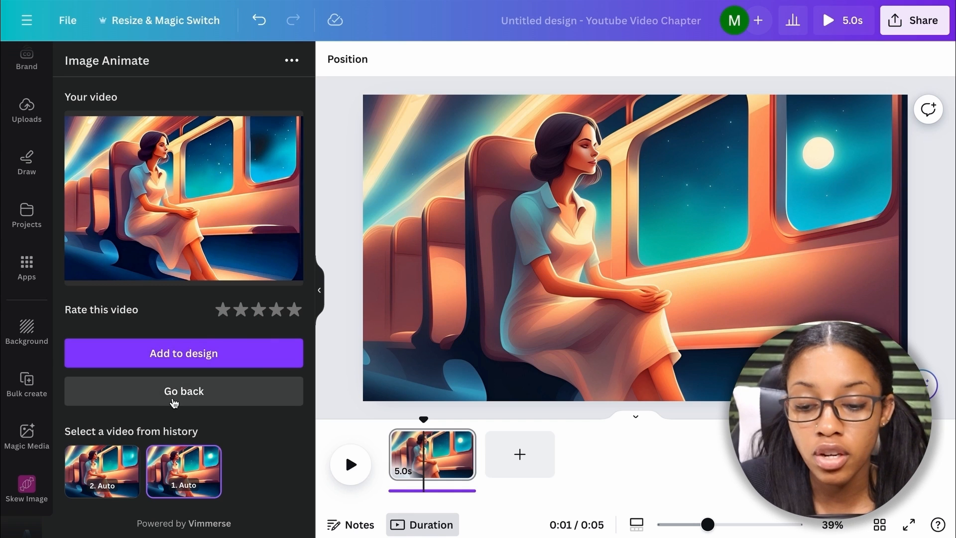
- Return to the animation settings and choose Motion parallax with the Step in camera path
left_click(174, 403)
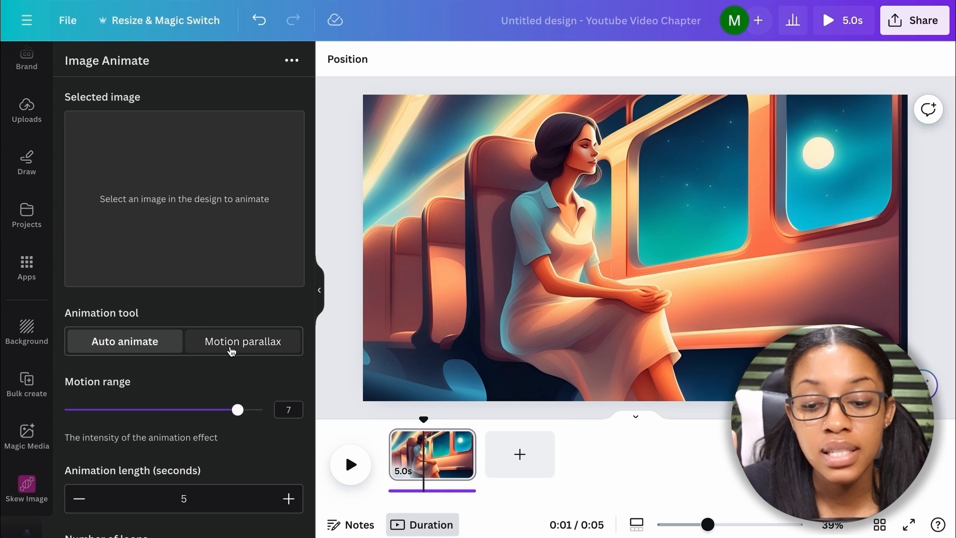
left_click(231, 351)
scroll(229, 349, "down", 10)
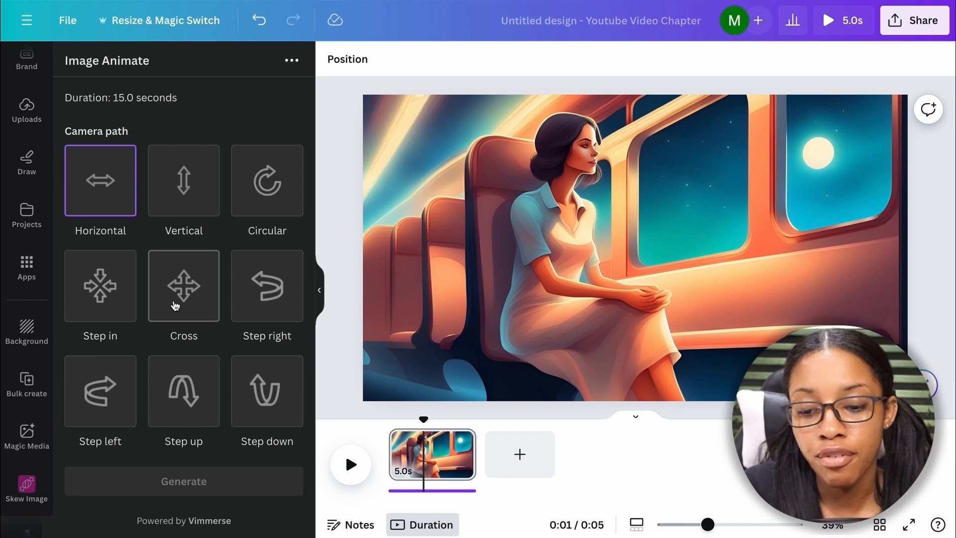
left_click(109, 293)
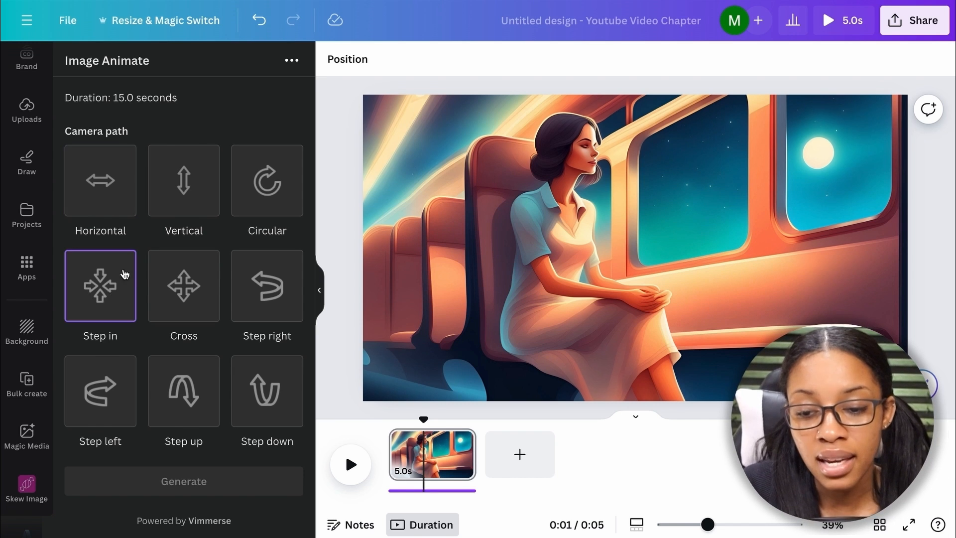
- Set the motion range to 4 and the animation length to 15 seconds for the Step in camera path
scroll(200, 224, "up", 6)
left_click_drag(238, 222, 164, 222)
left_click(204, 314)
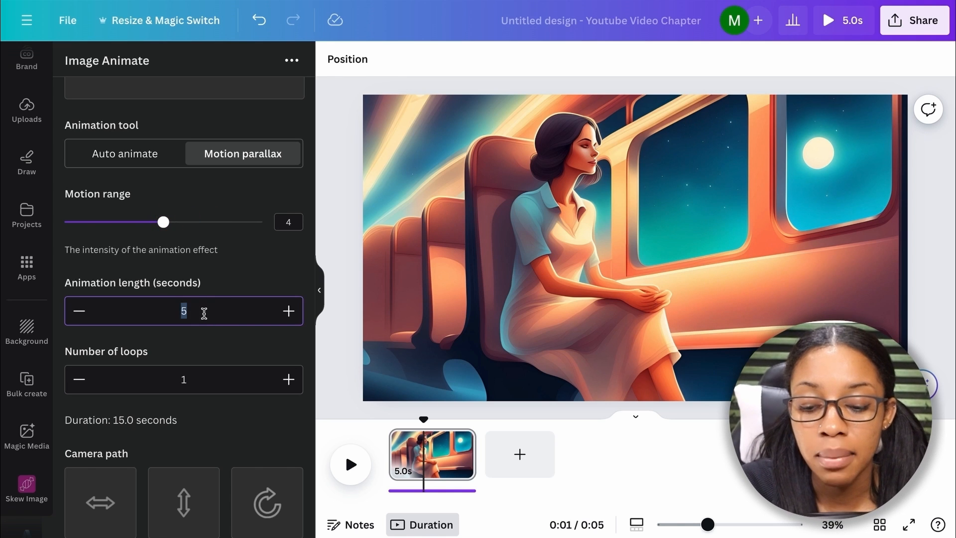
scroll(207, 438, "down", 6)
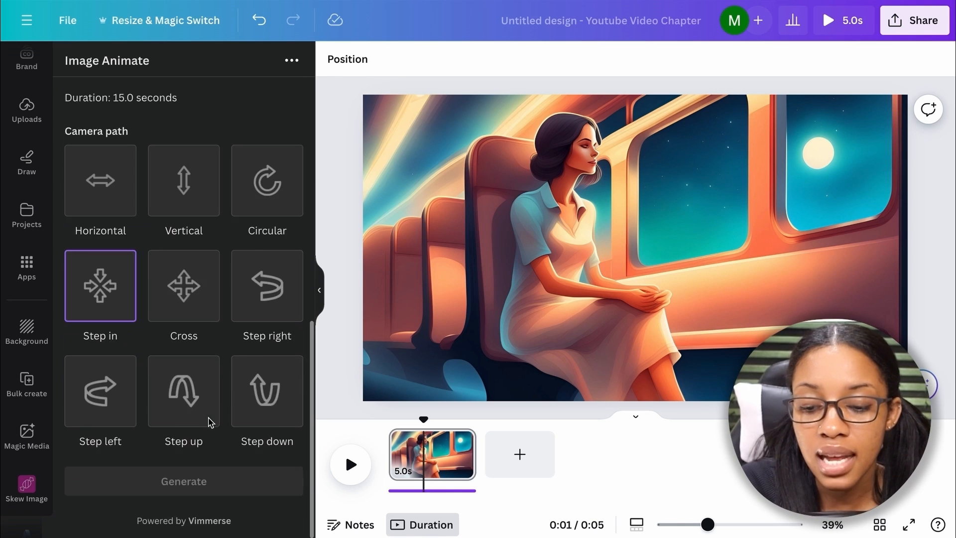
scroll(241, 224, "up", 4)
scroll(240, 226, "down", 3)
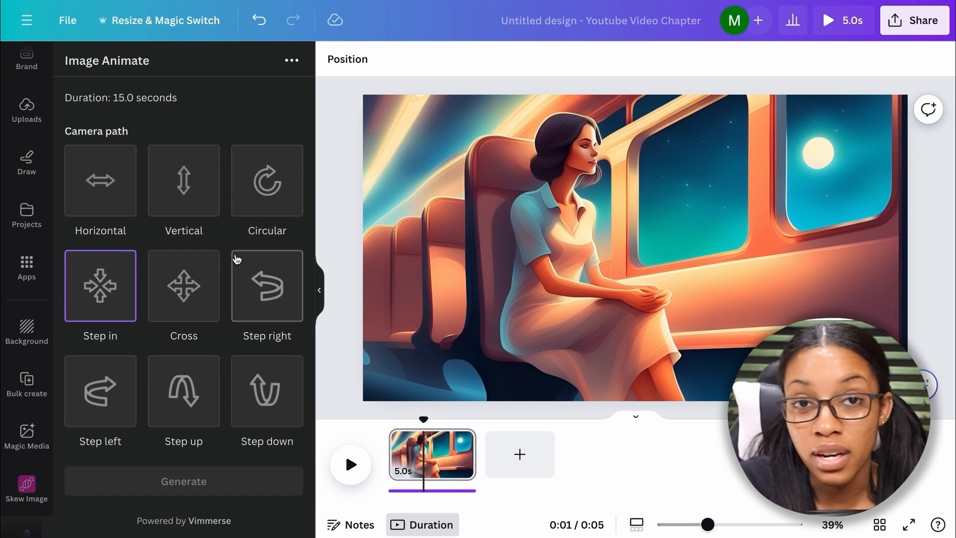
- Select the image of the woman on the train and generate its animated video
left_click(515, 197)
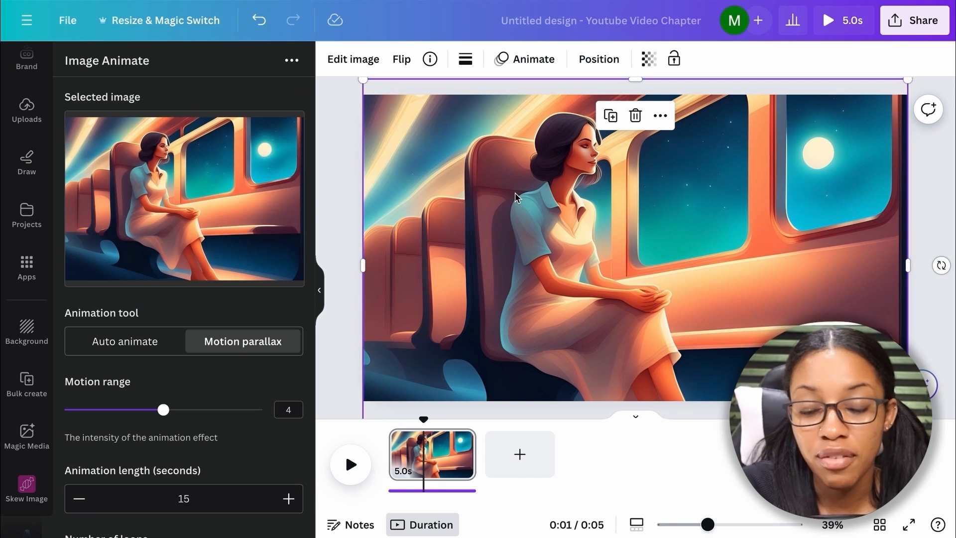
scroll(183, 370, "down", 8)
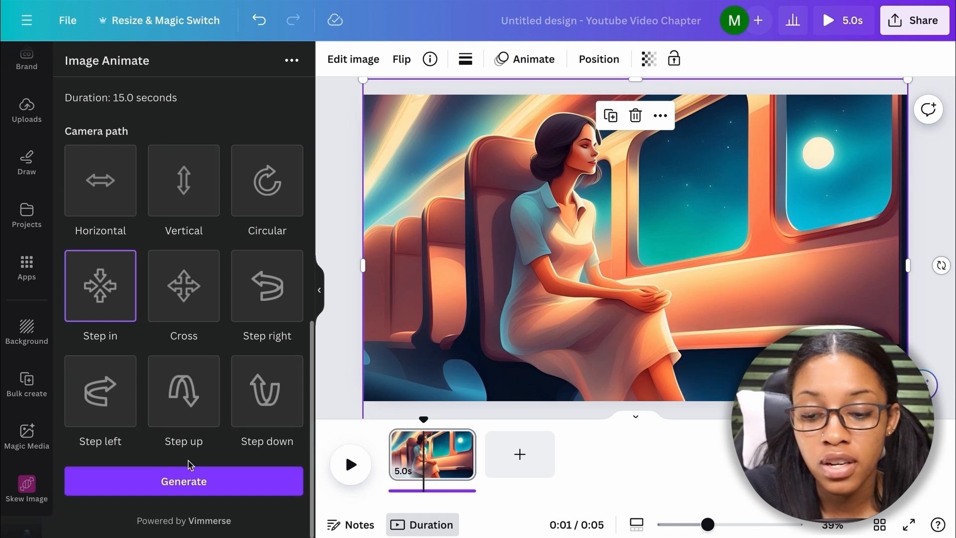
left_click(194, 485)
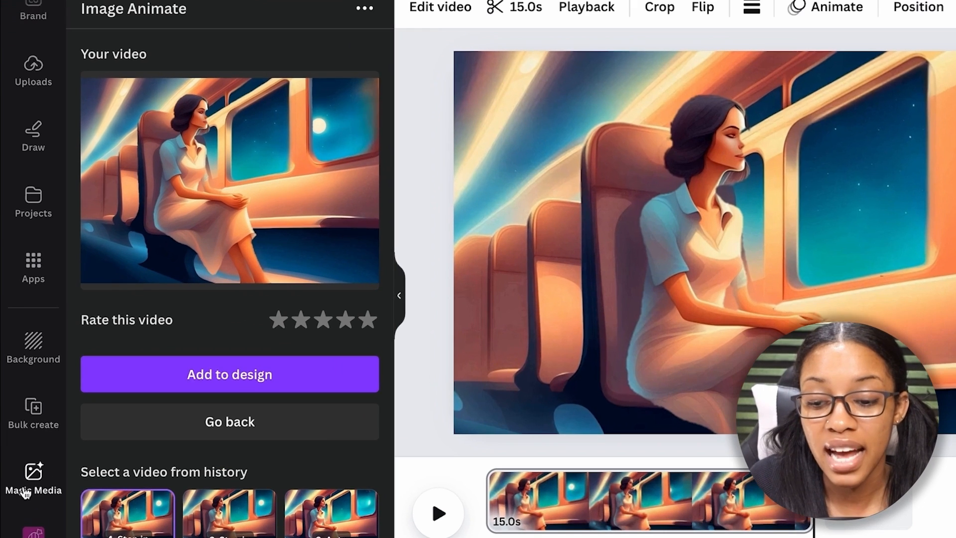
- Reopen Magic Media, switch to the ChatGPT story and read its second paragraph for the next scene
left_click(26, 433)
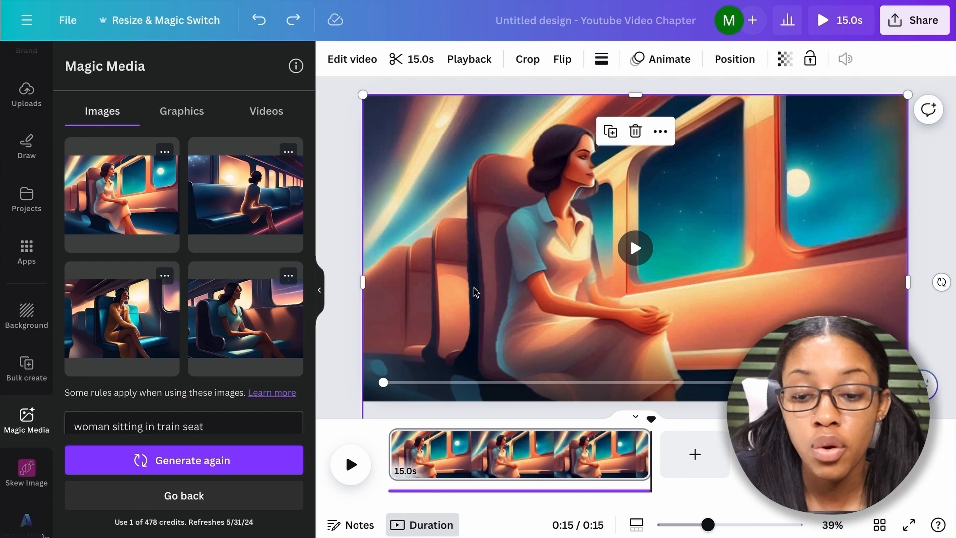
scroll(267, 341, "down", 2)
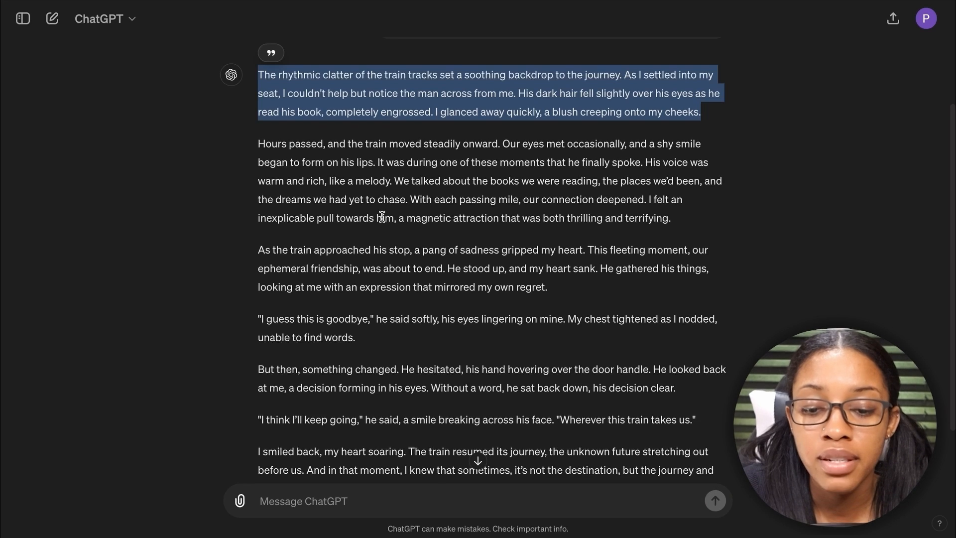
scroll(382, 215, "down", 1)
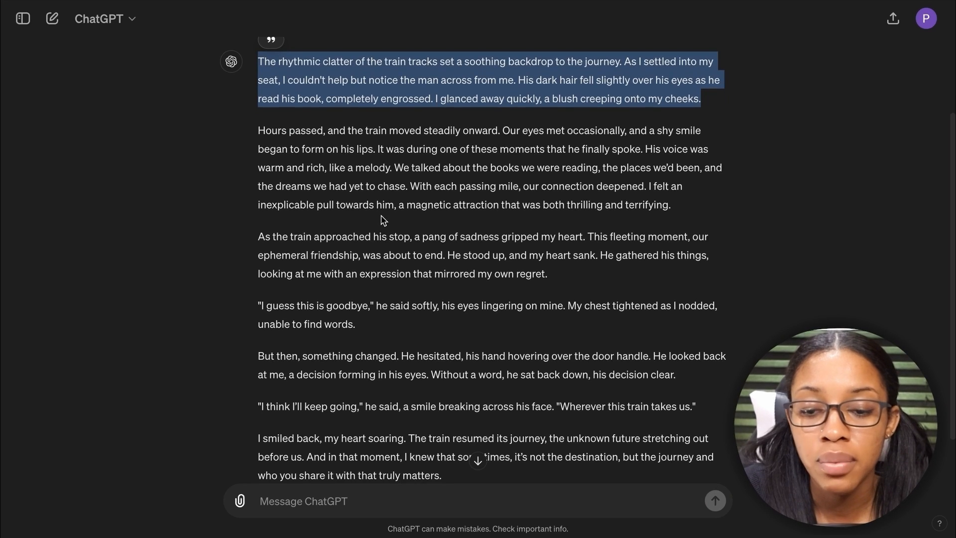
left_click_drag(260, 130, 676, 140)
scroll(450, 215, "up", 2)
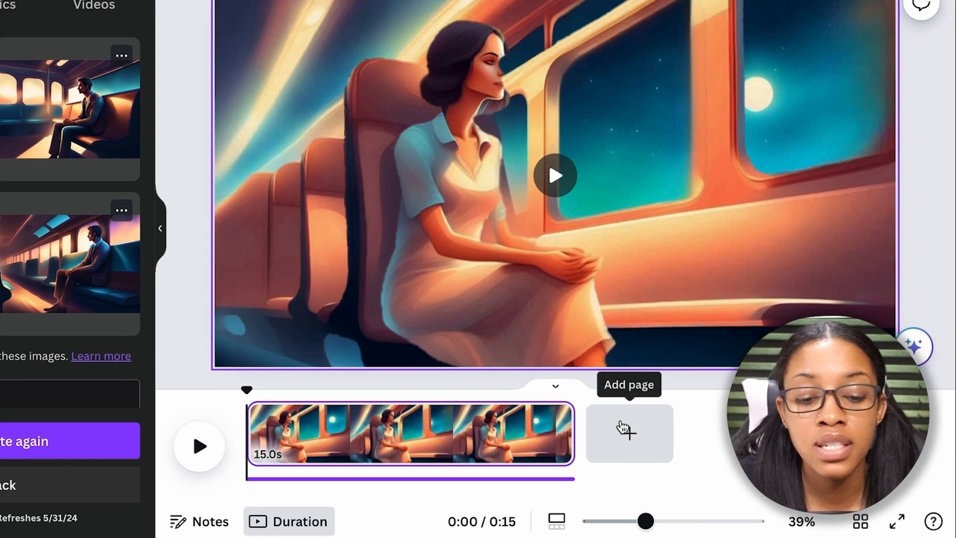
- Add a page filled with the generated image of the man beside the sunset train window and open Image Animate
left_click(622, 427)
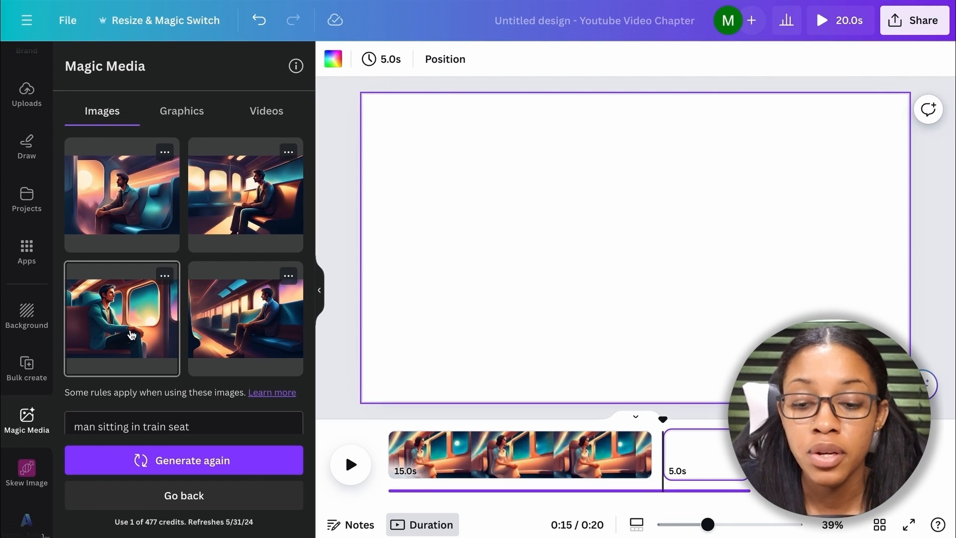
left_click(128, 332)
left_click_drag(563, 204, 407, 133)
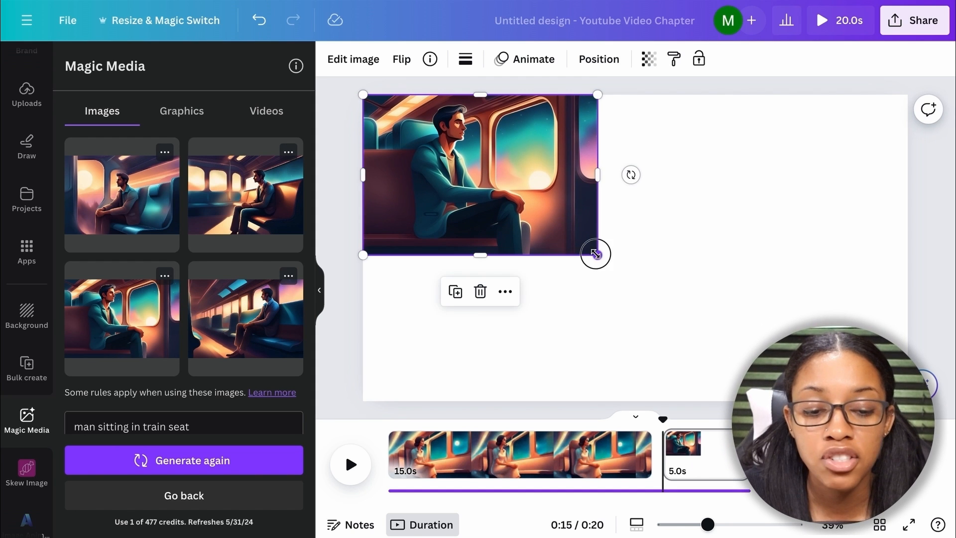
left_click_drag(596, 252, 907, 418)
scroll(24, 372, "down", 4)
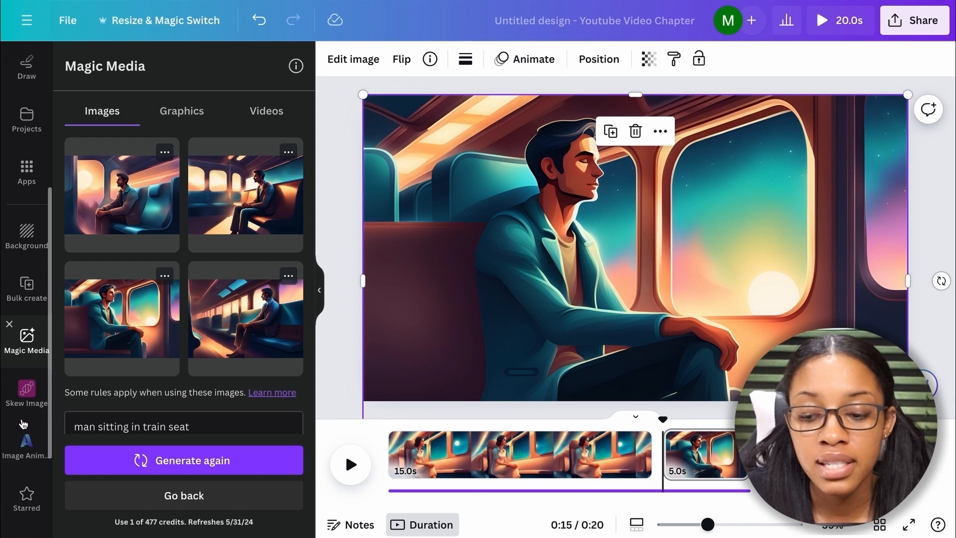
left_click(24, 372)
- Try lowering the brightness of the woman-on-train video in its adjustments and reset them
left_click(471, 245)
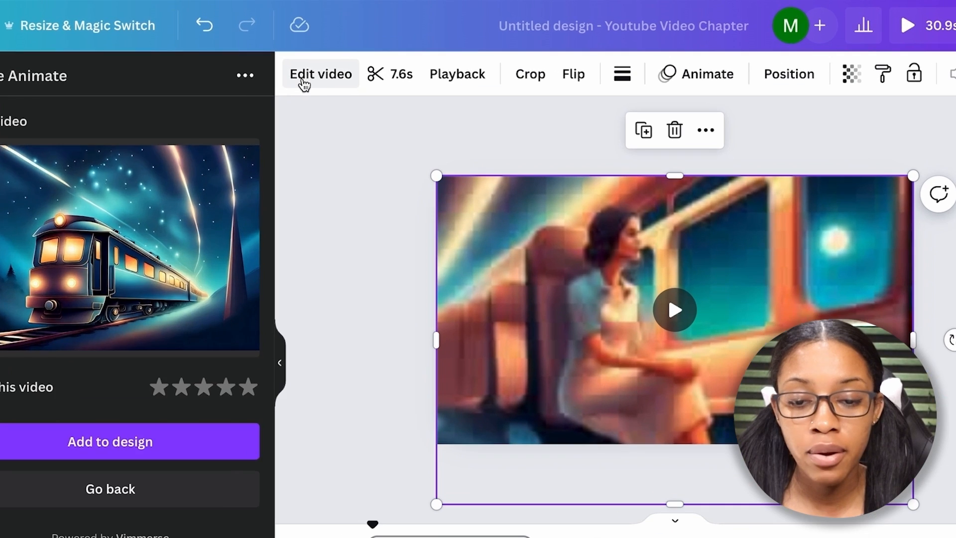
left_click(338, 63)
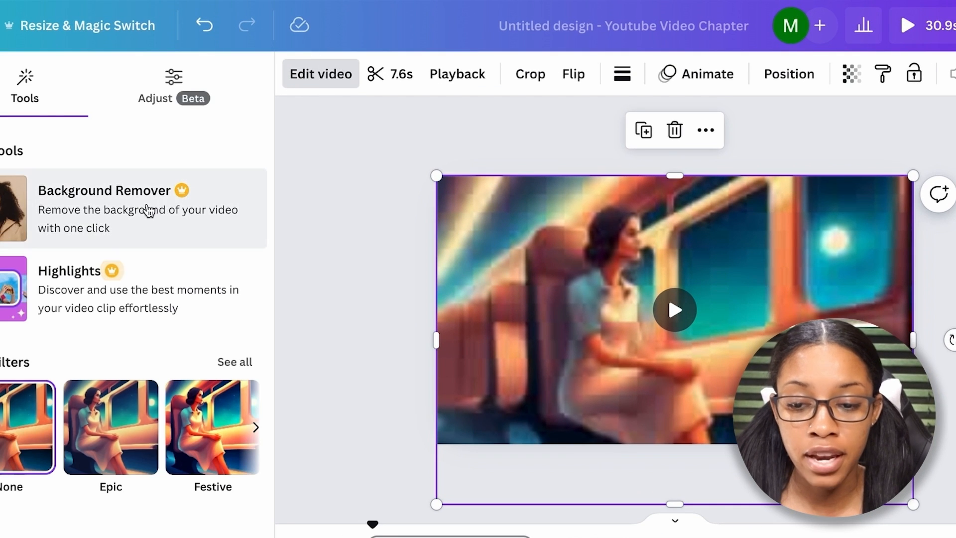
left_click(169, 93)
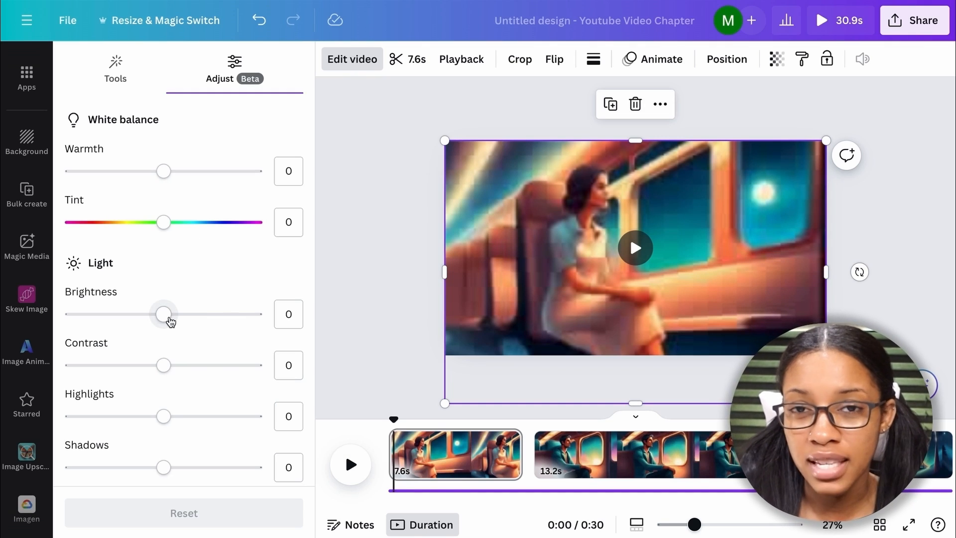
left_click(169, 317)
left_click_drag(170, 321, 145, 311)
scroll(198, 372, "down", 6)
left_click(195, 512)
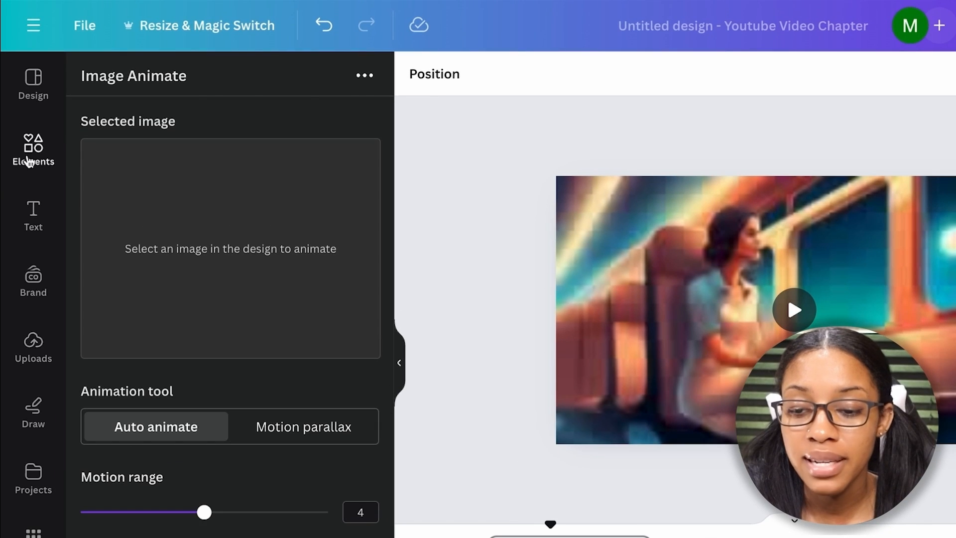
- Search the Canva elements for "soothing"
left_click(29, 162)
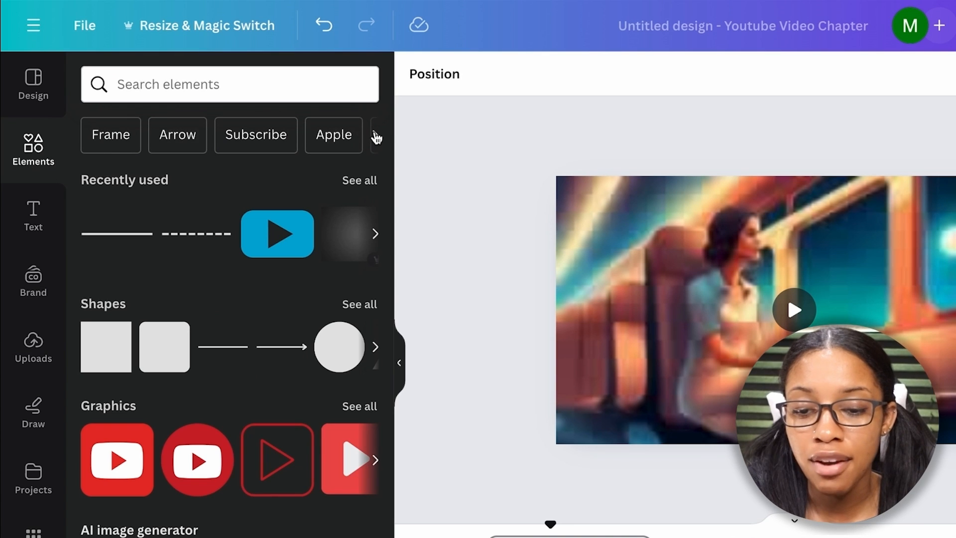
left_click(262, 90)
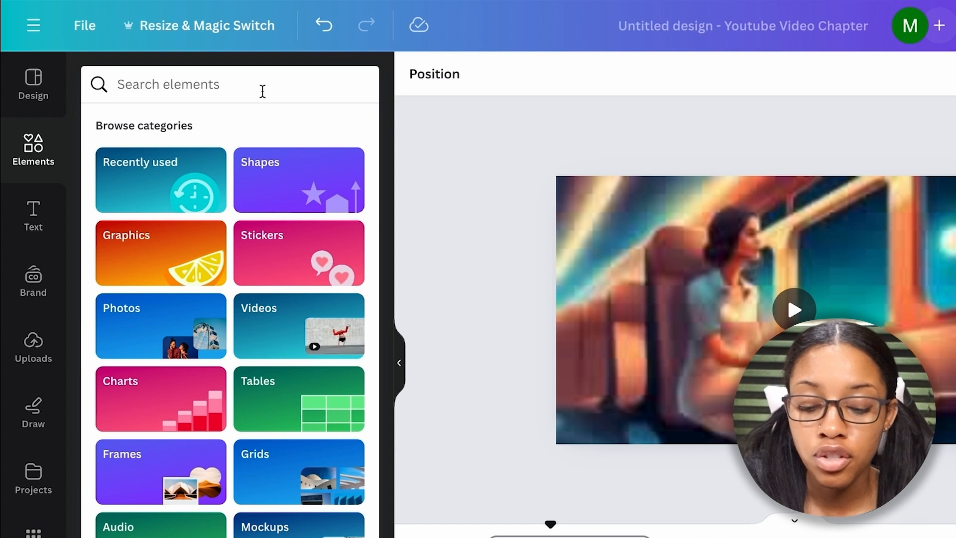
type("sothi")
key("BackSpace")
key("BackSpace")
key("BackSpace")
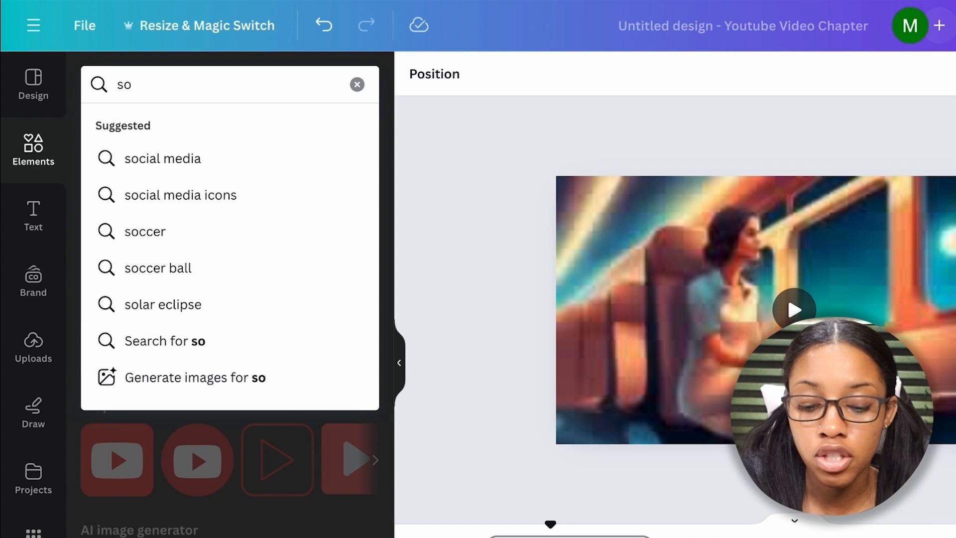
type("oth")
left_click(147, 157)
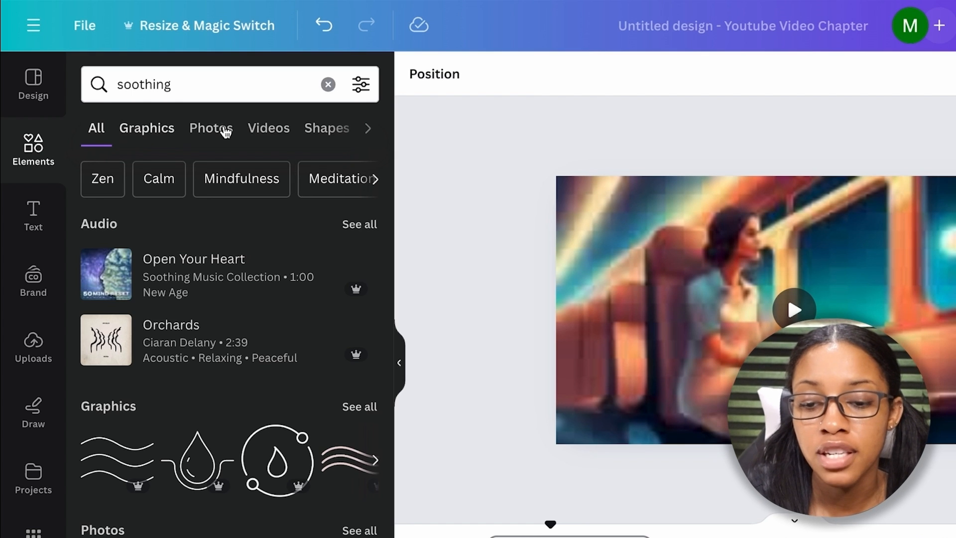
- Limit the soothing results to audio, browse the tracks and preview "Open Your Heart"
left_click(368, 130)
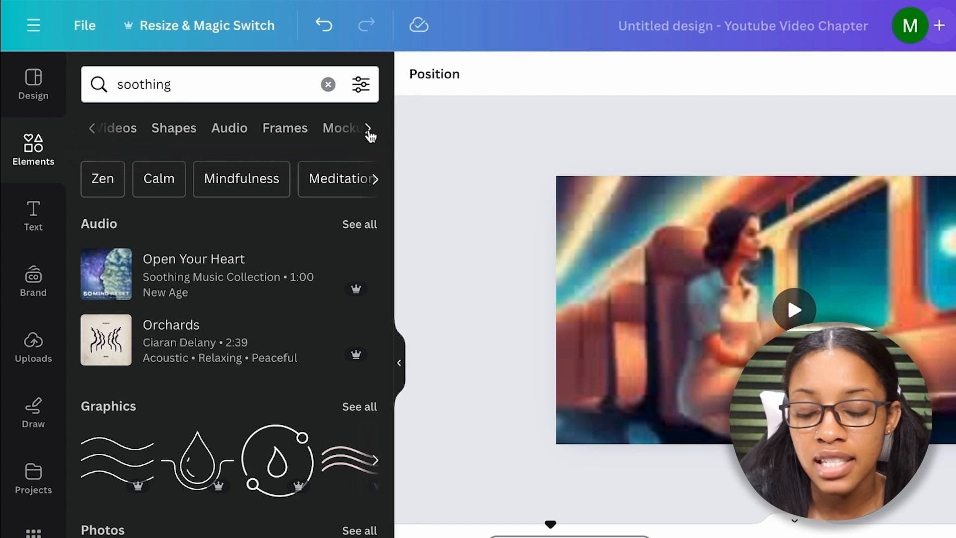
left_click(224, 141)
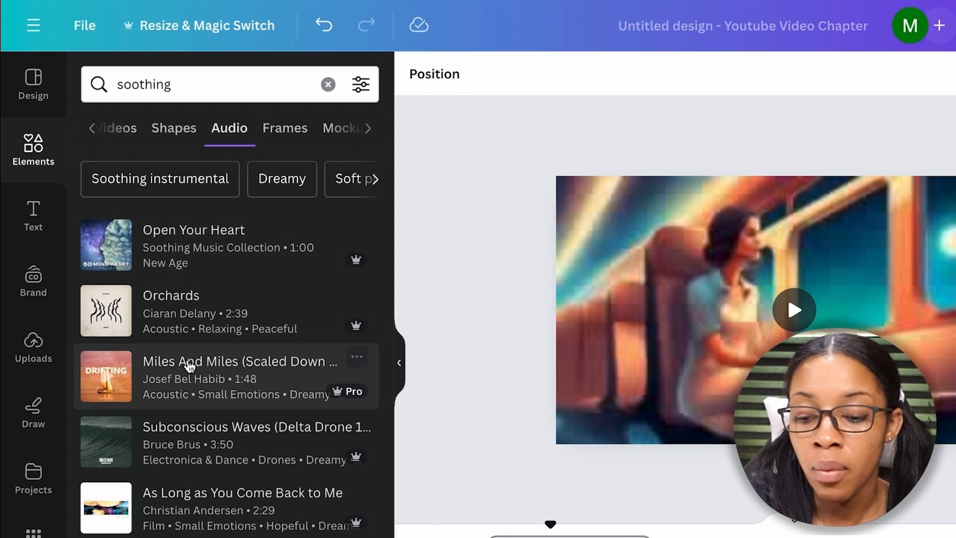
scroll(122, 343, "down", 15)
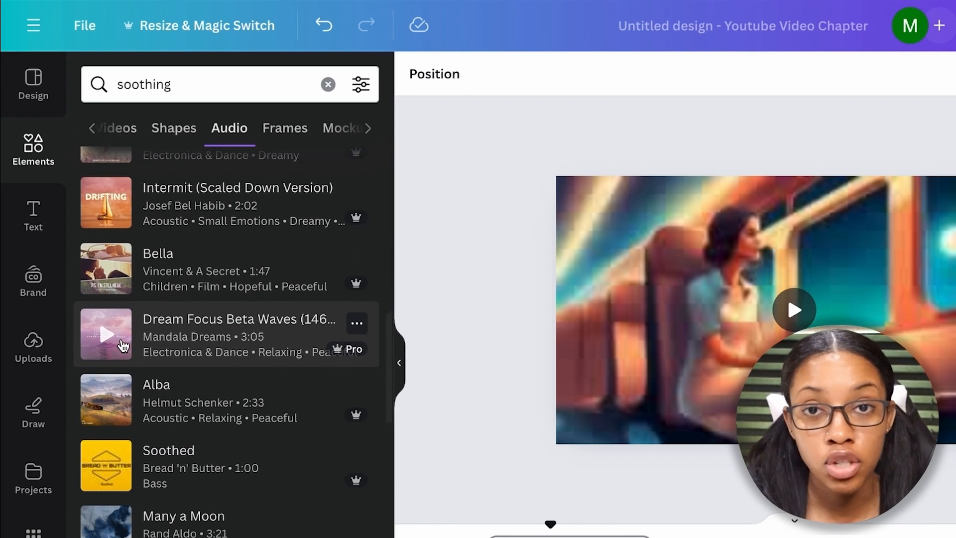
scroll(110, 279, "up", 15)
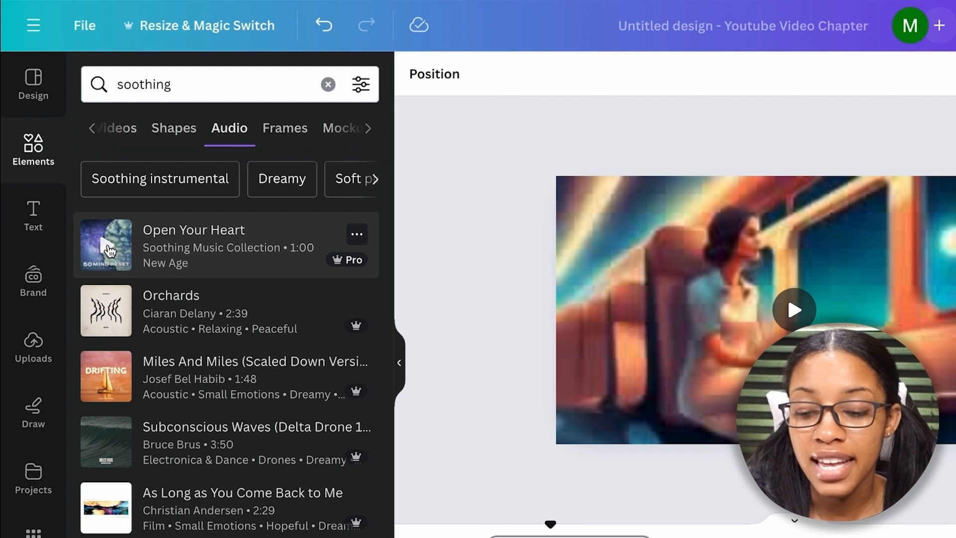
left_click(108, 249)
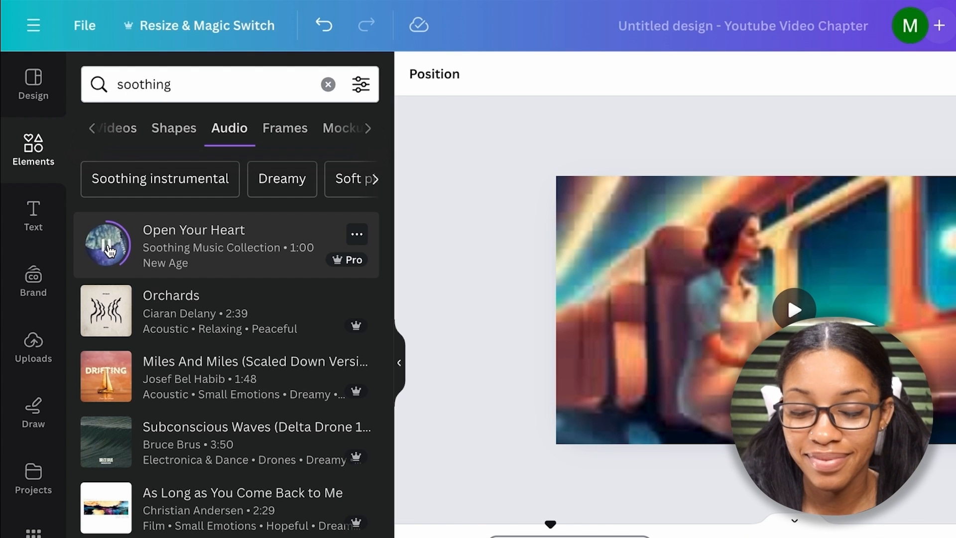
left_click(109, 248)
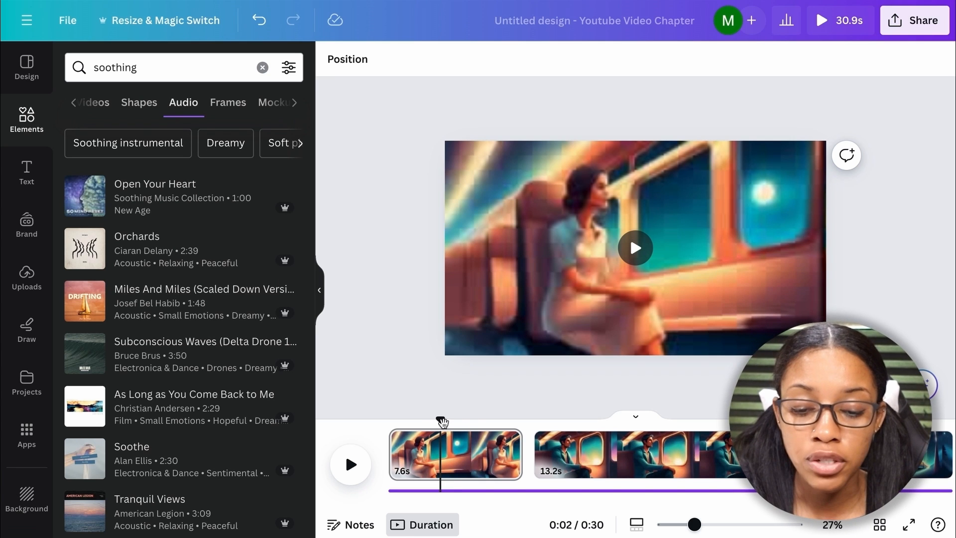
- Try "Open Your Heart" as background music from the start of the video, delete it and return the playhead to the start
left_click_drag(440, 419, 388, 421)
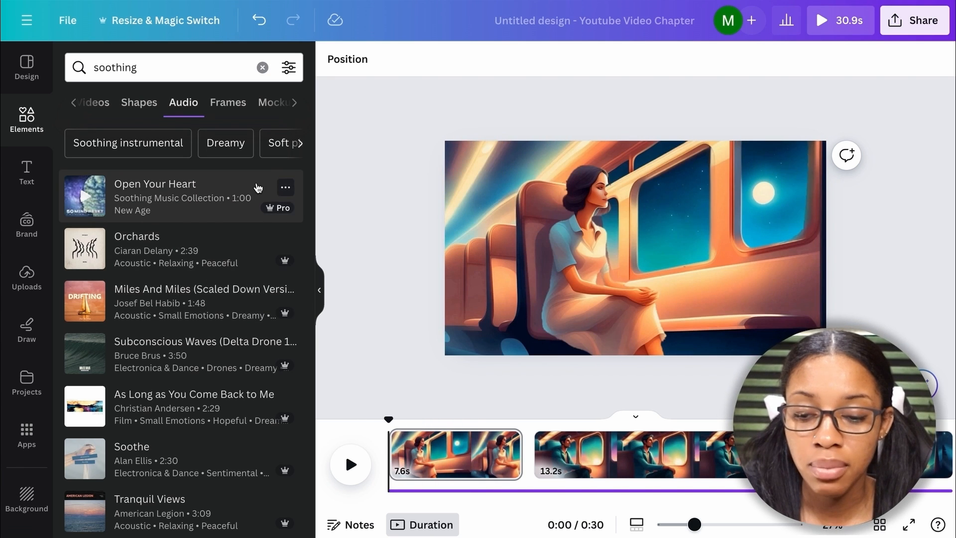
left_click(258, 187)
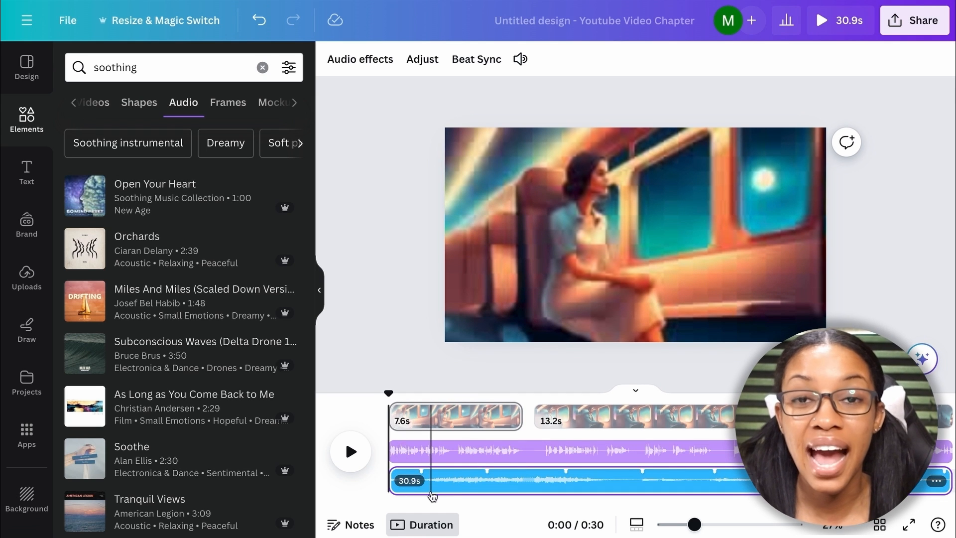
left_click(445, 488)
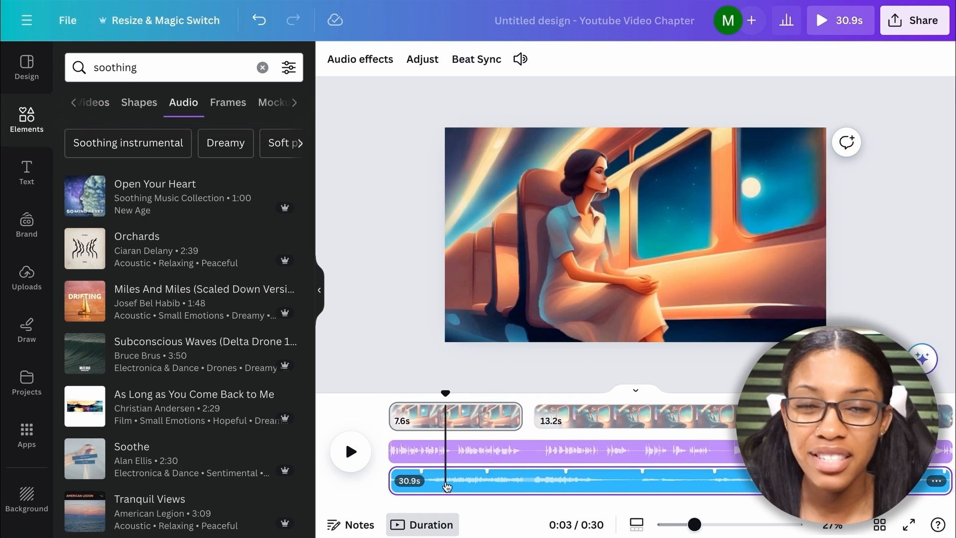
key("Delete")
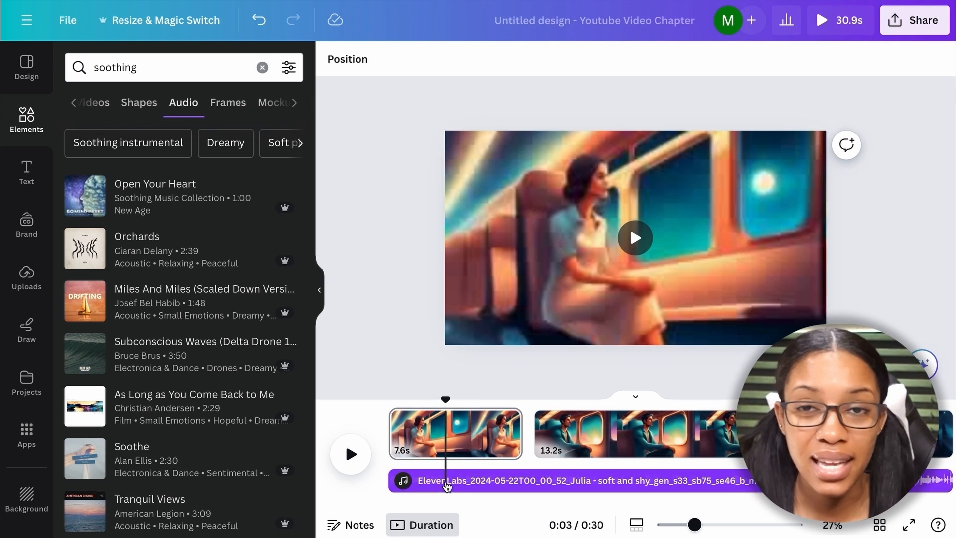
left_click_drag(446, 400, 389, 399)
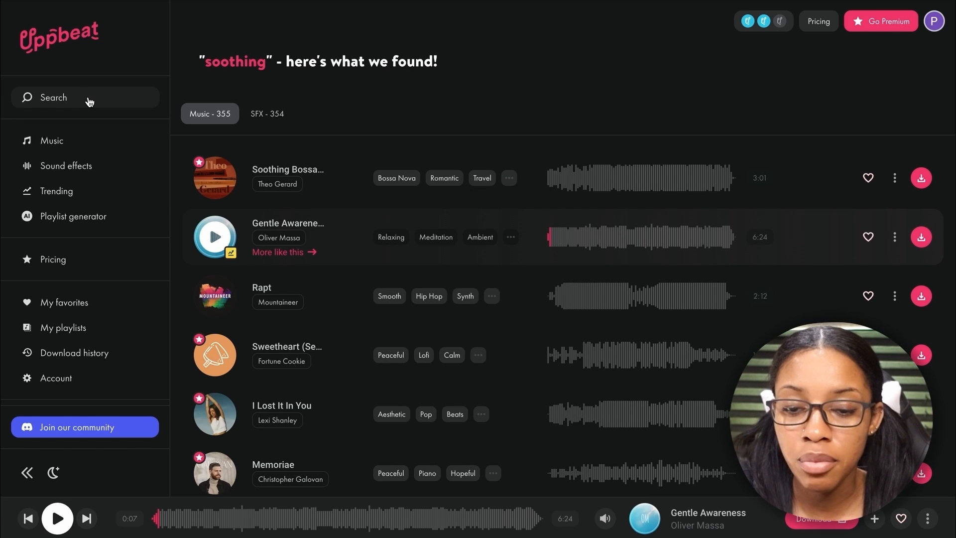
- Switch to Uppbeat and browse its music results for "soothing"
left_click_drag(205, 63, 223, 56)
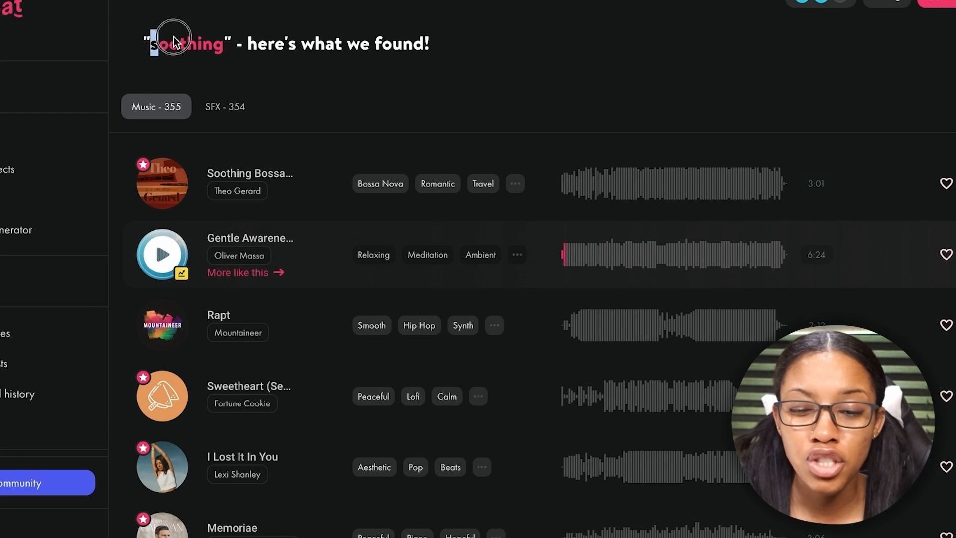
left_click(169, 118)
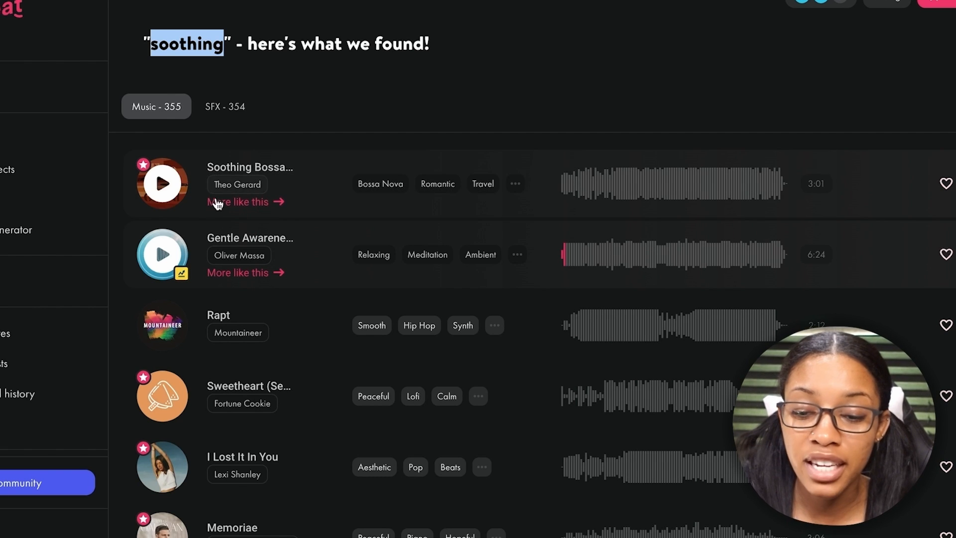
scroll(217, 211, "down", 8)
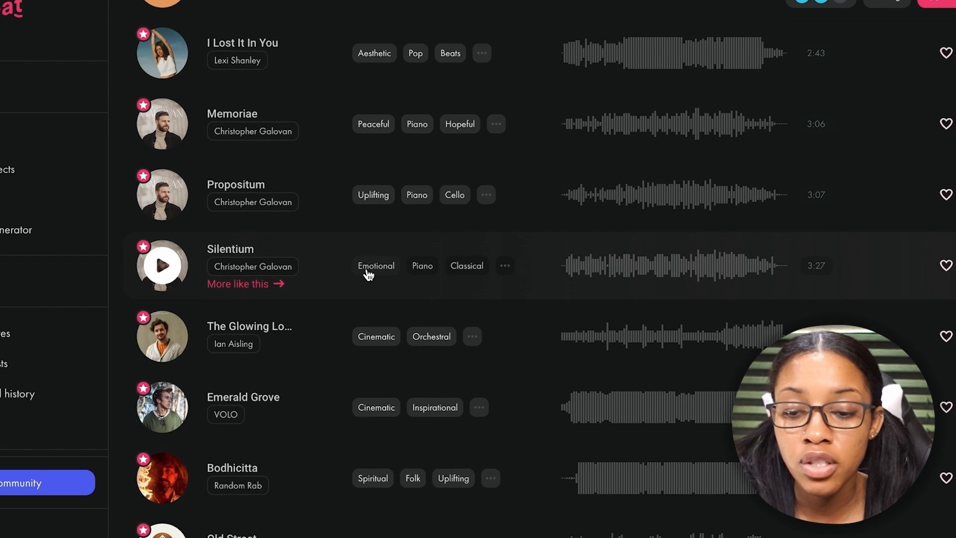
- Browse the soothing music results and download the track "Gentle Awareness" using the free with accreditation option
scroll(368, 275, "up", 8)
scroll(368, 275, "down", 15)
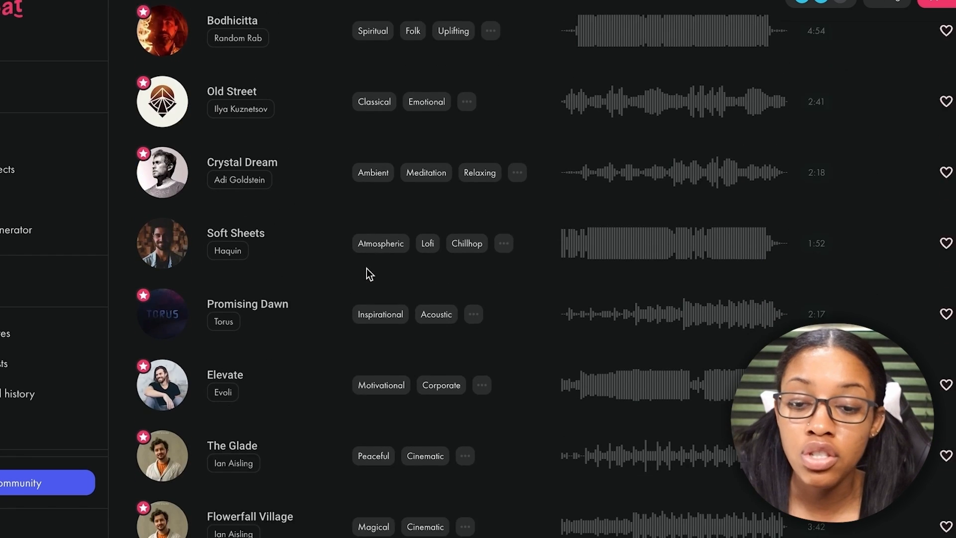
scroll(366, 267, "up", 15)
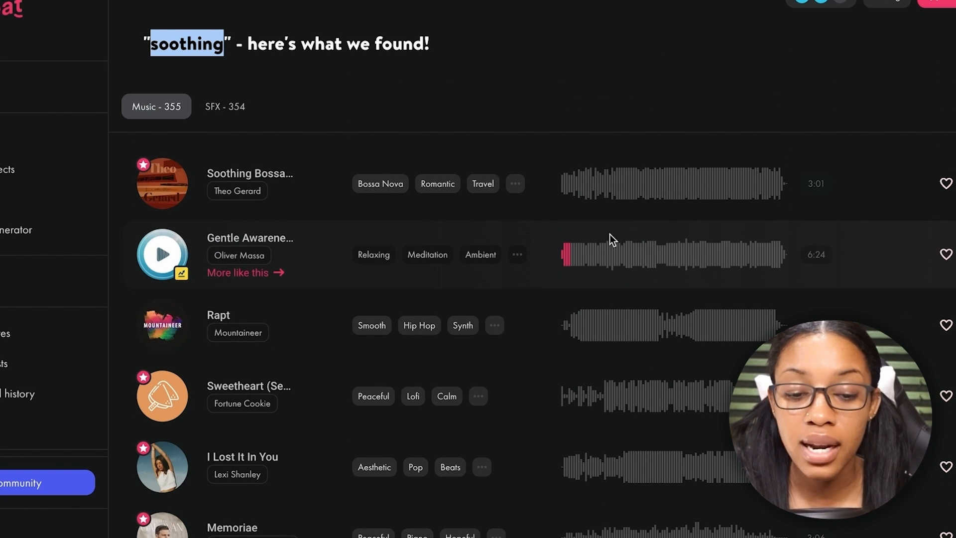
left_click(915, 249)
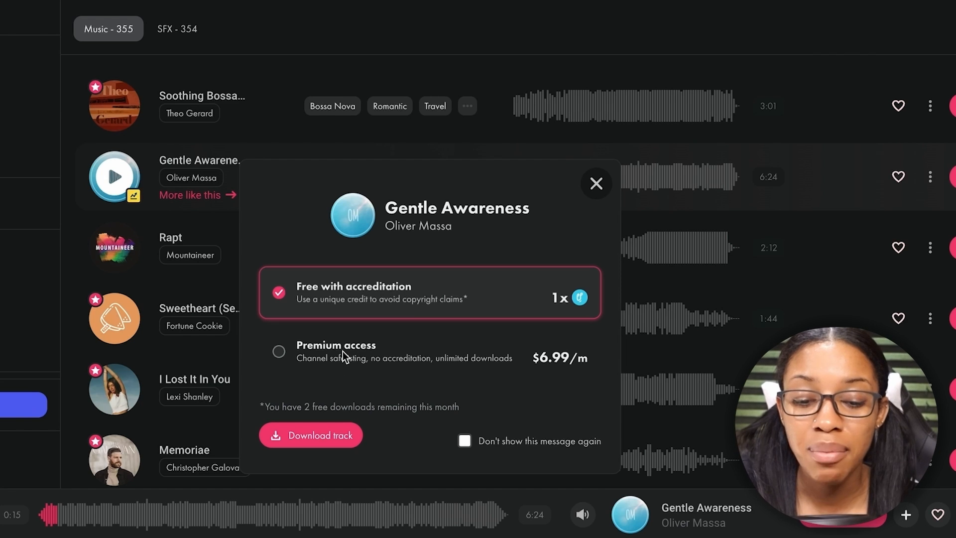
left_click(324, 435)
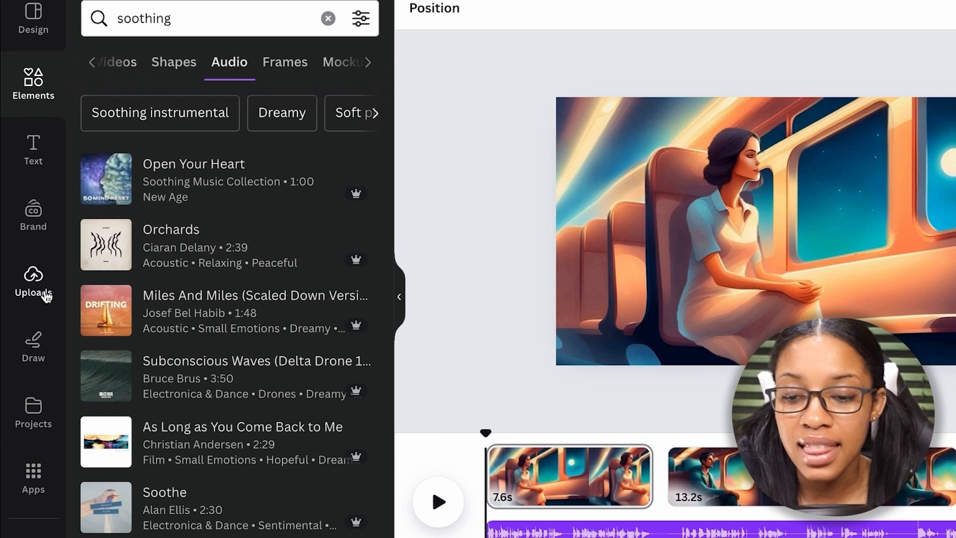
- Switch to Canva, add the uploaded gentle-awareness audio to the video as background music and lower its volume
left_click(28, 279)
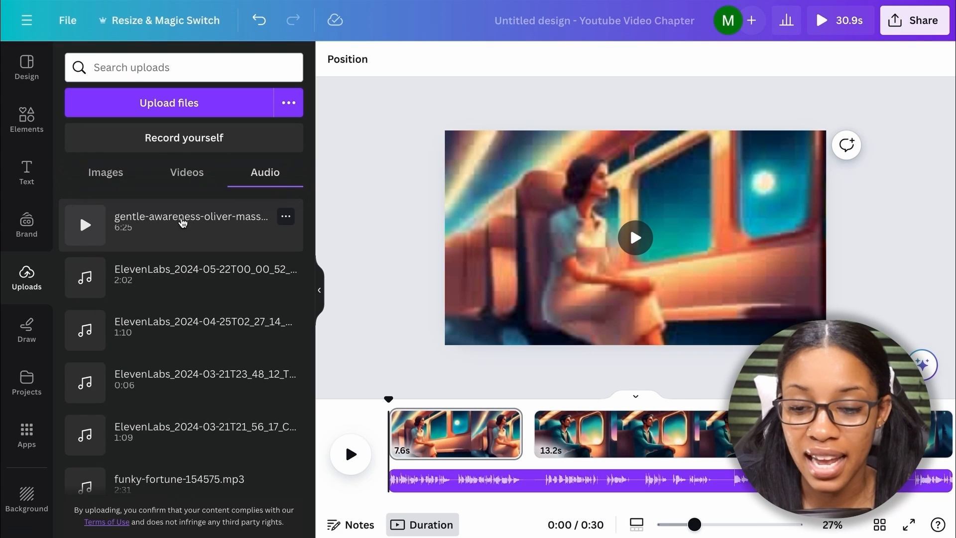
left_click(171, 235)
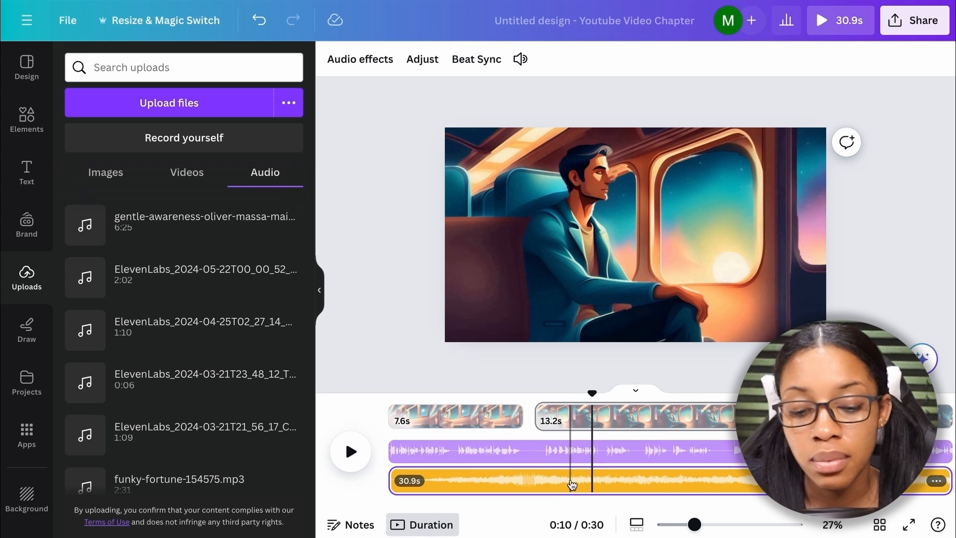
left_click(571, 483)
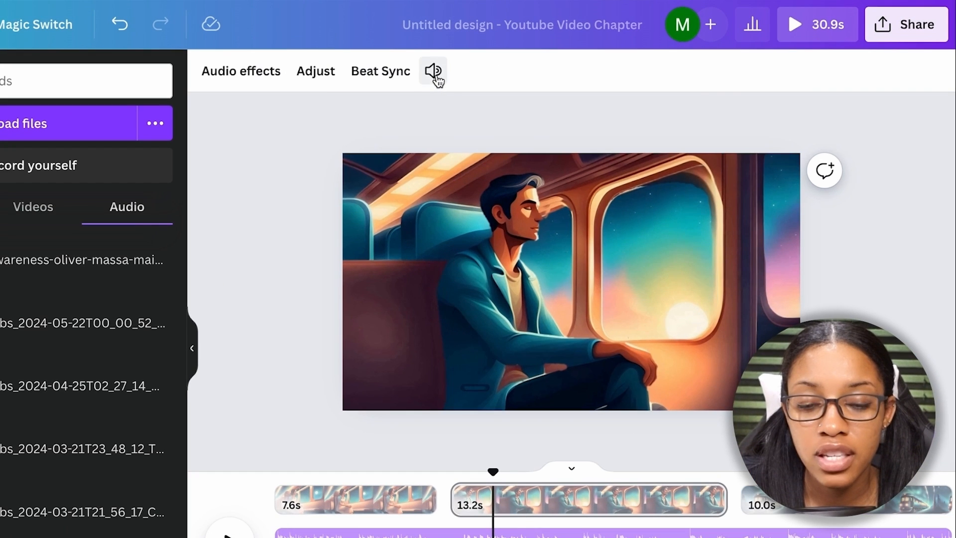
left_click(433, 73)
left_click_drag(494, 161, 453, 173)
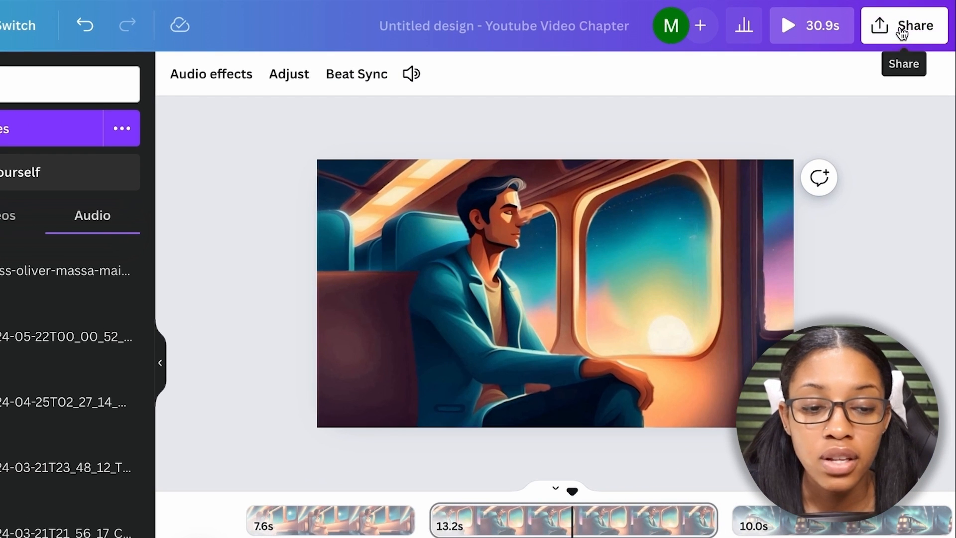
- Download all 3 pages of the design as an MP4 video at 1080p (HD) quality
left_click(914, 20)
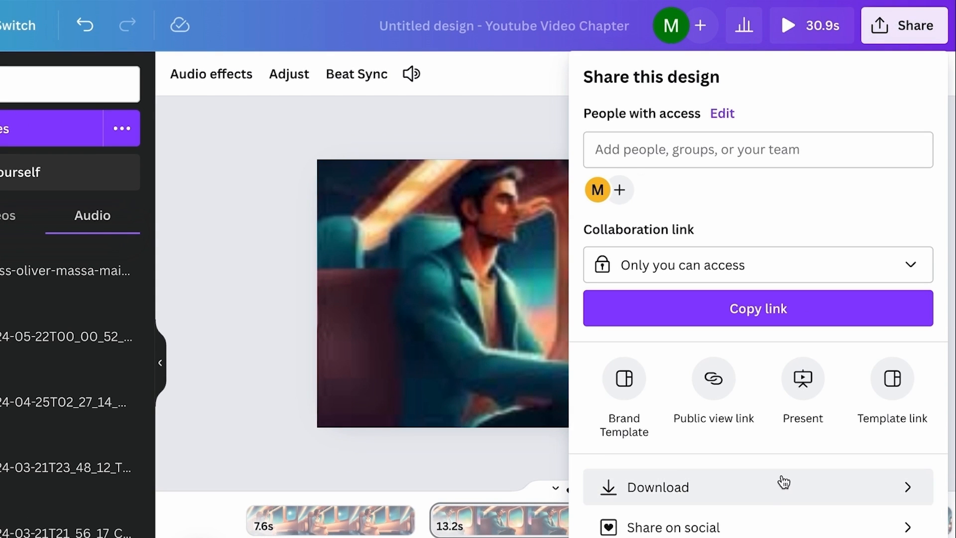
left_click(783, 486)
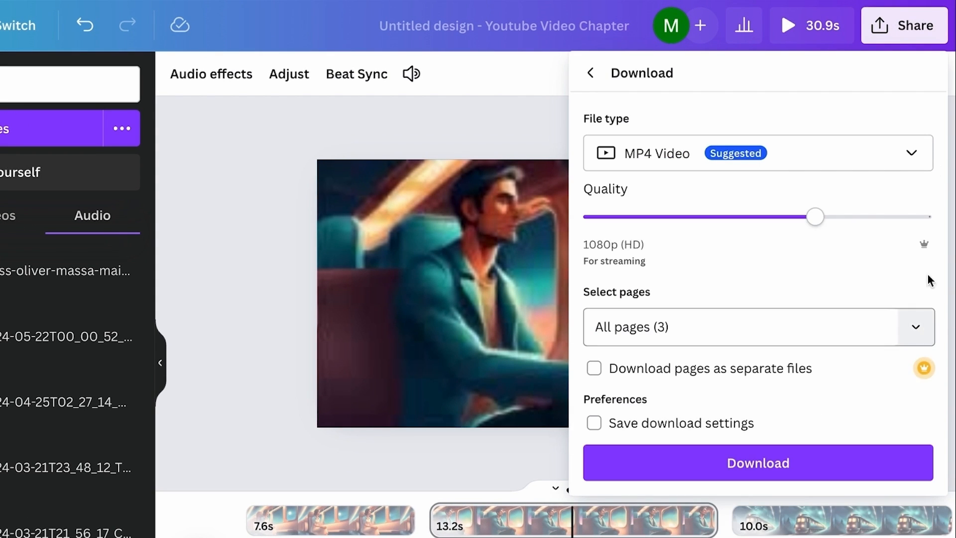
left_click(922, 153)
left_click(706, 477)
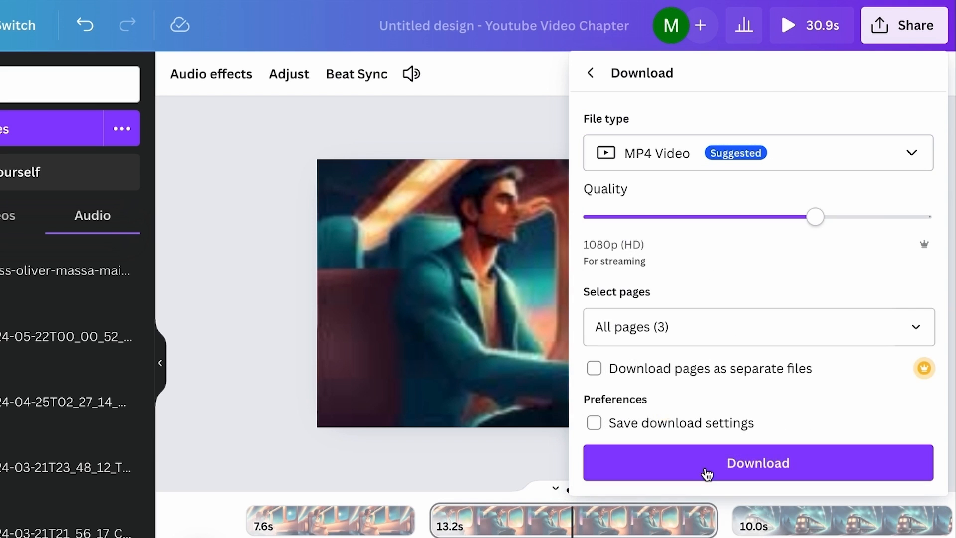
left_click(700, 461)
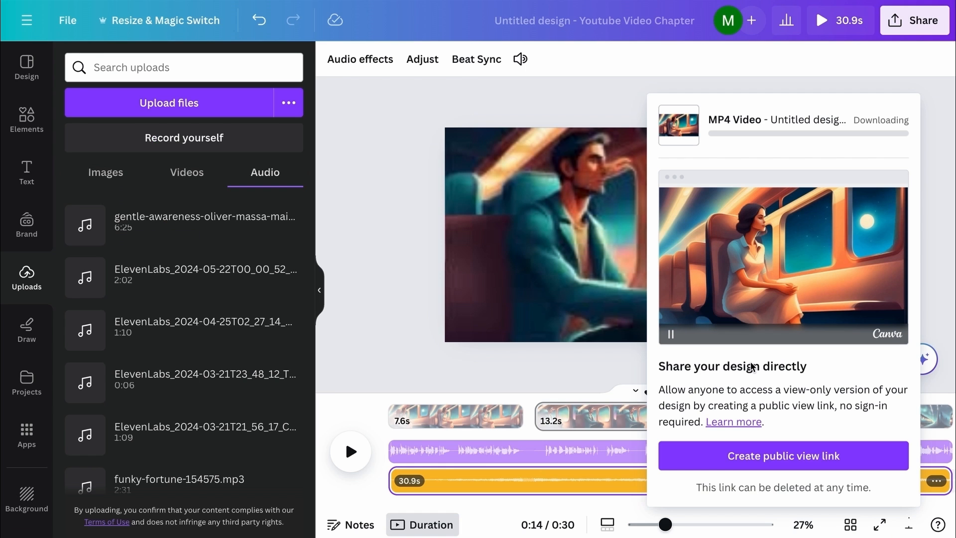